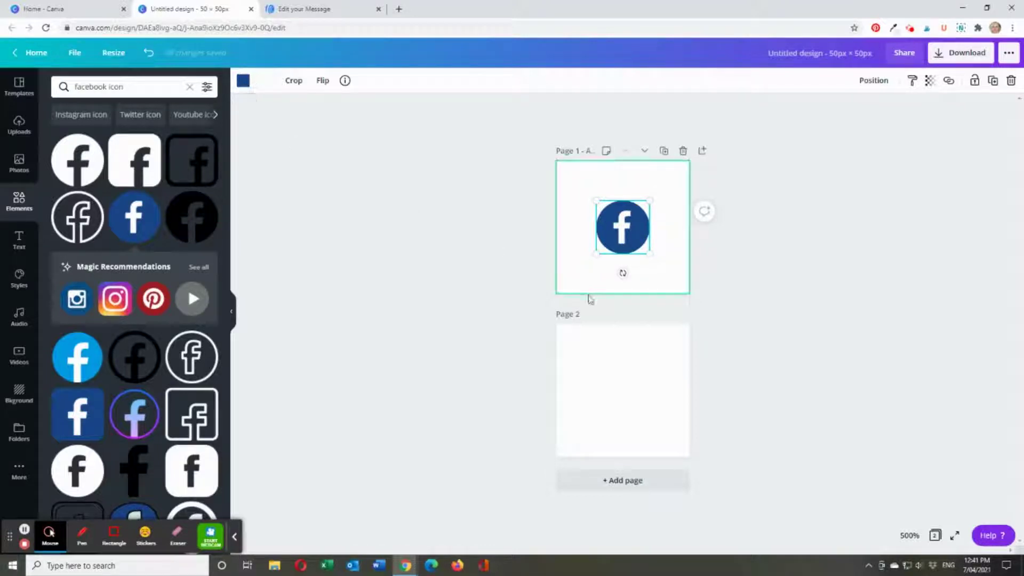
pyautogui.moveTo(158, 409); pyautogui.dragTo(624, 404)
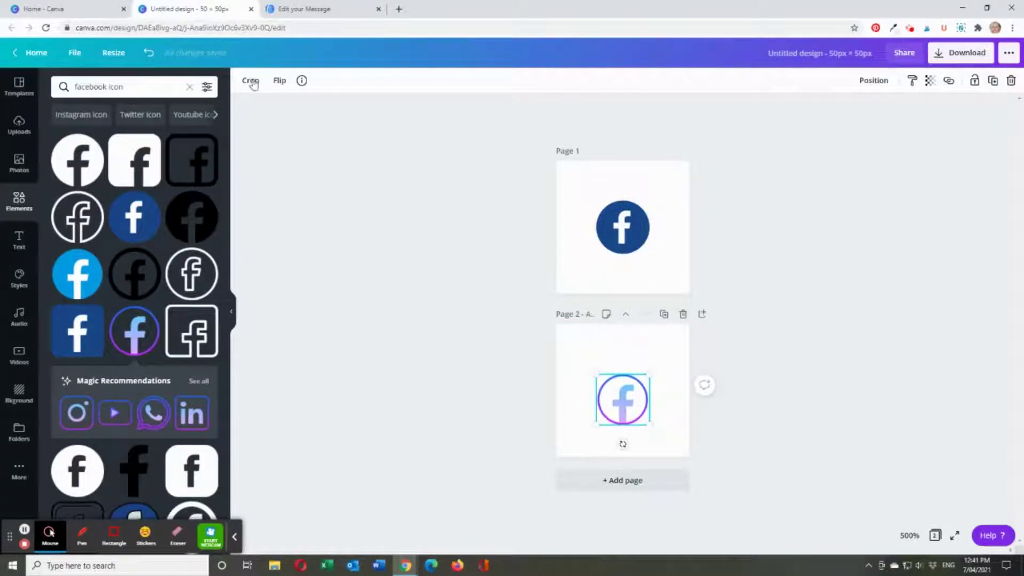
pyautogui.click(746, 350)
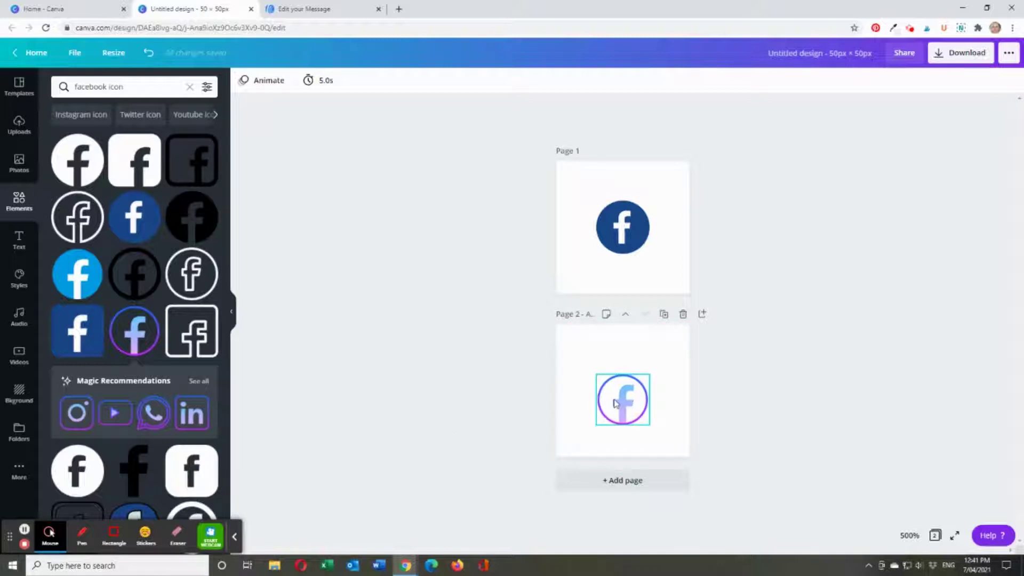
pyautogui.scroll(-4, 119, 431)
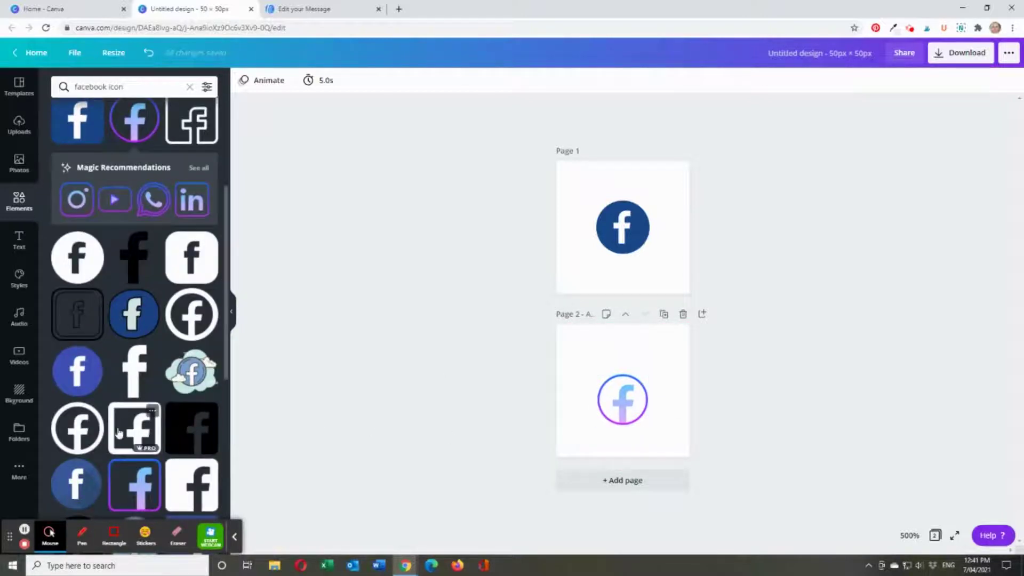
pyautogui.scroll(-1, 121, 440)
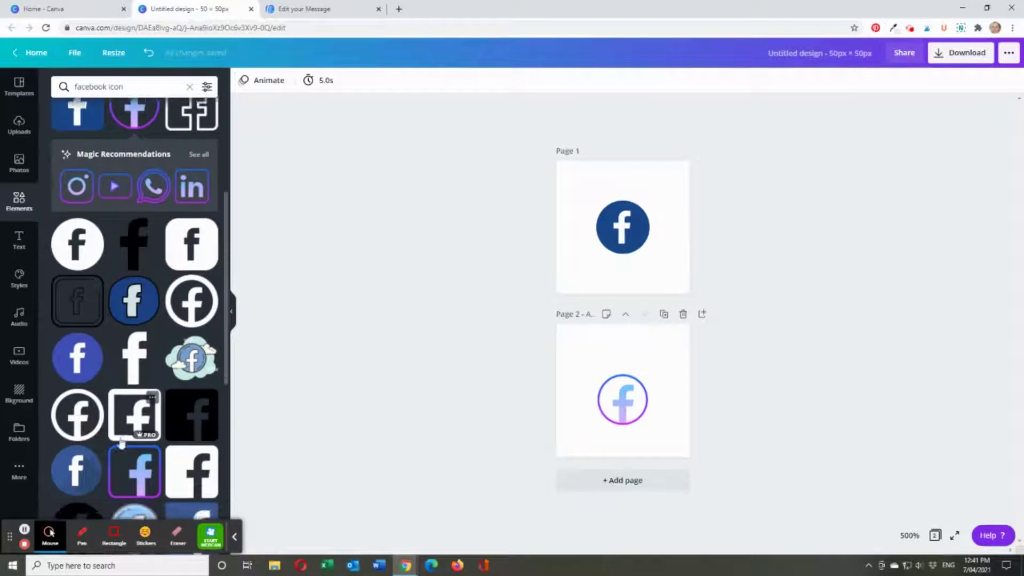
pyautogui.scroll(-2, 122, 443)
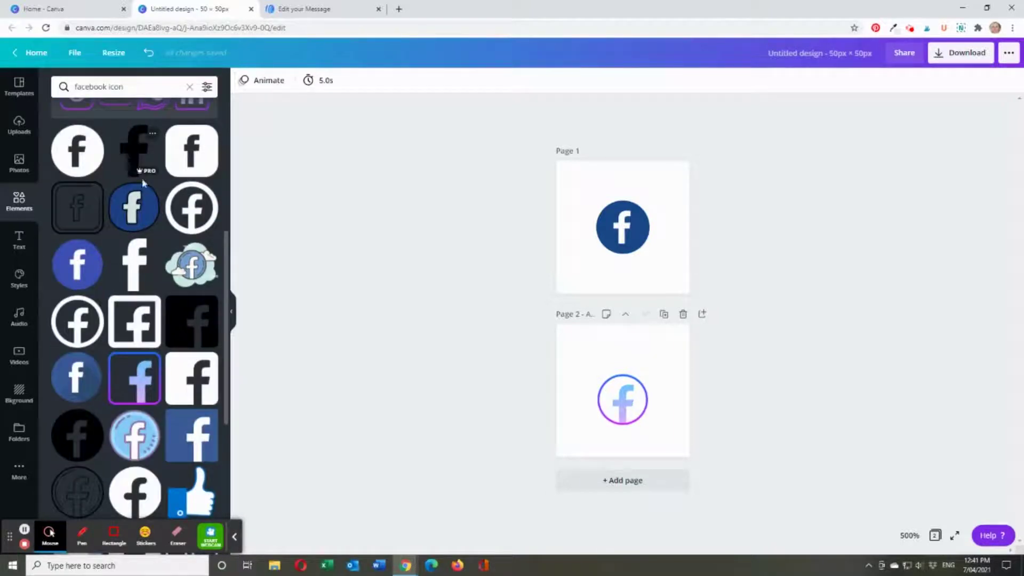
pyautogui.click(625, 413)
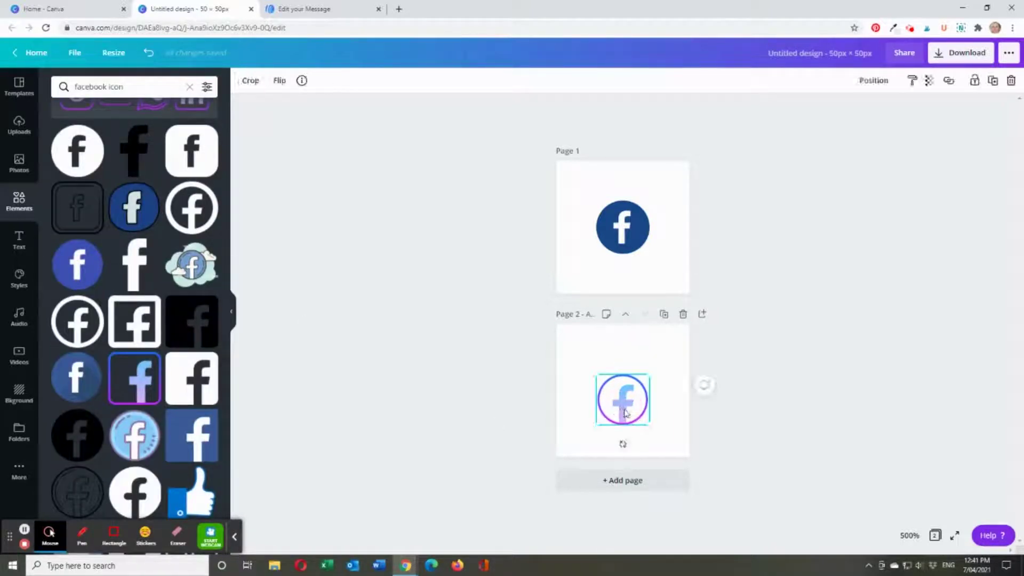
pyautogui.press('Delete')
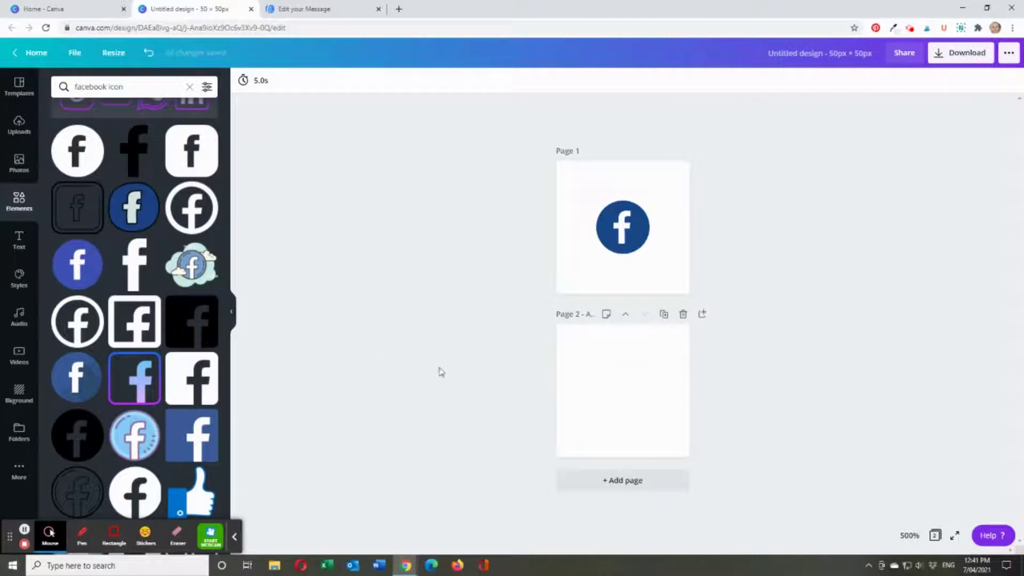
# Step: Enlarge the blue Facebook icon on page 1 until its circle fills the whole page
pyautogui.click(630, 237)
pyautogui.moveTo(650, 253); pyautogui.dragTo(689, 292)
pyautogui.moveTo(597, 200); pyautogui.dragTo(555, 160)
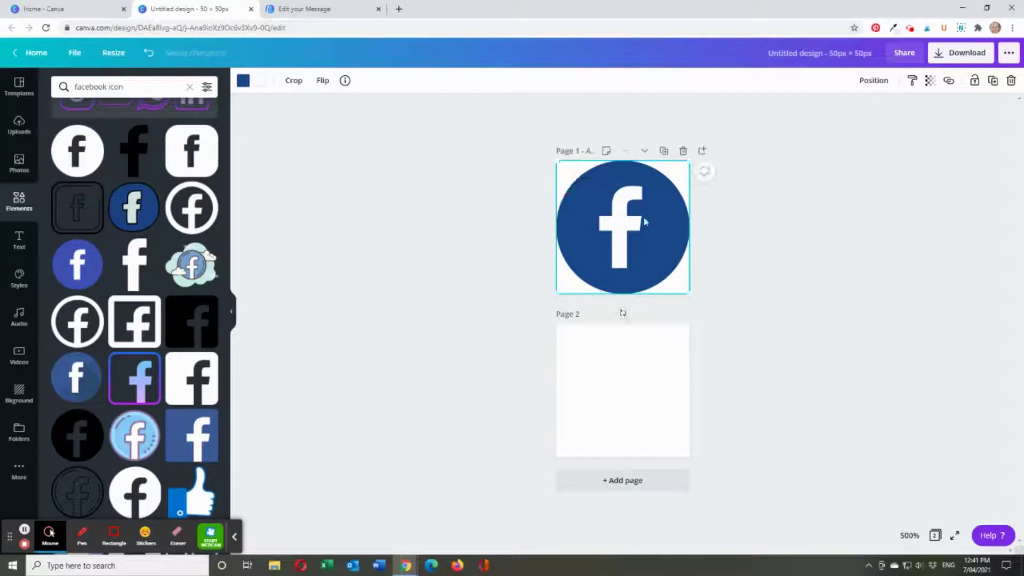
# Step: Recolor the Facebook icon on page 1 with a bright pink circle and a black letter f
pyautogui.click(243, 84)
pyautogui.click(178, 262)
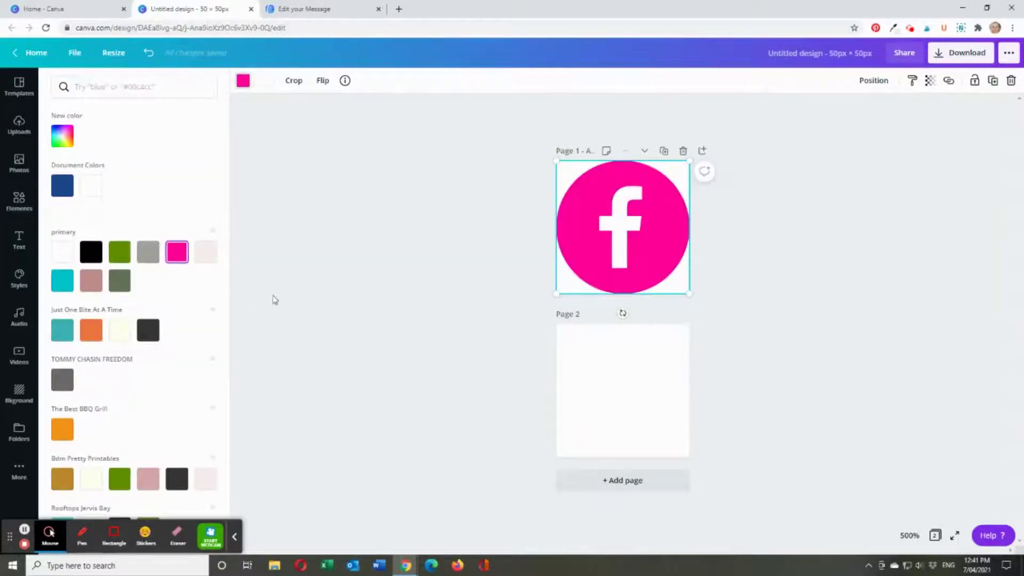
pyautogui.click(264, 83)
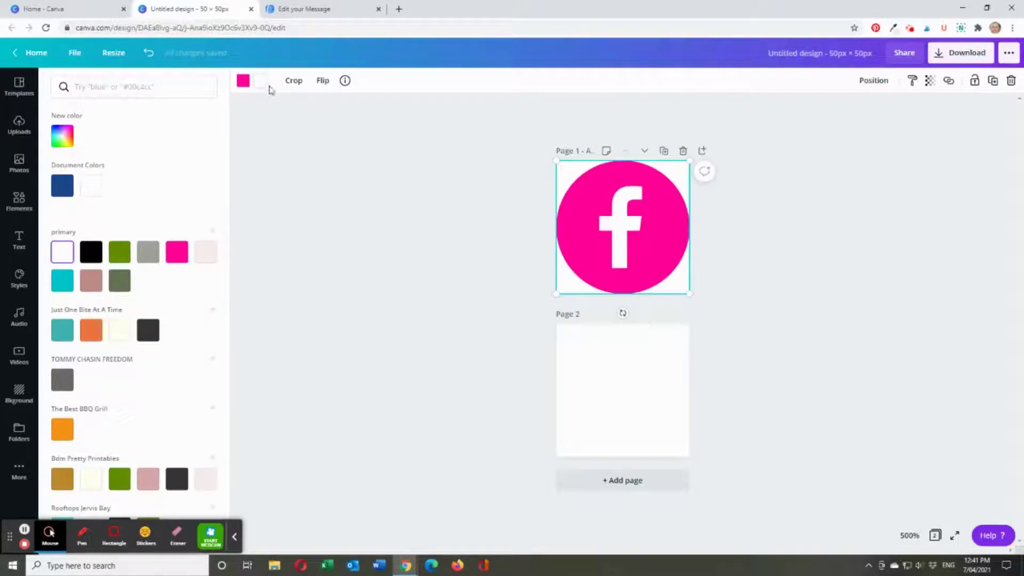
pyautogui.click(91, 252)
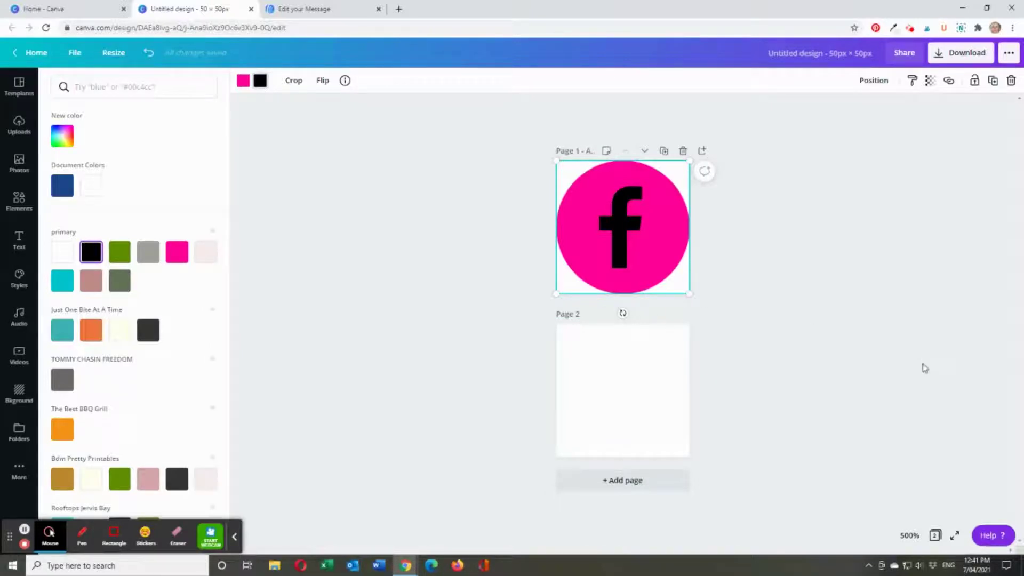
# Step: Download only page 1 as a PNG with a transparent background
pyautogui.click(938, 56)
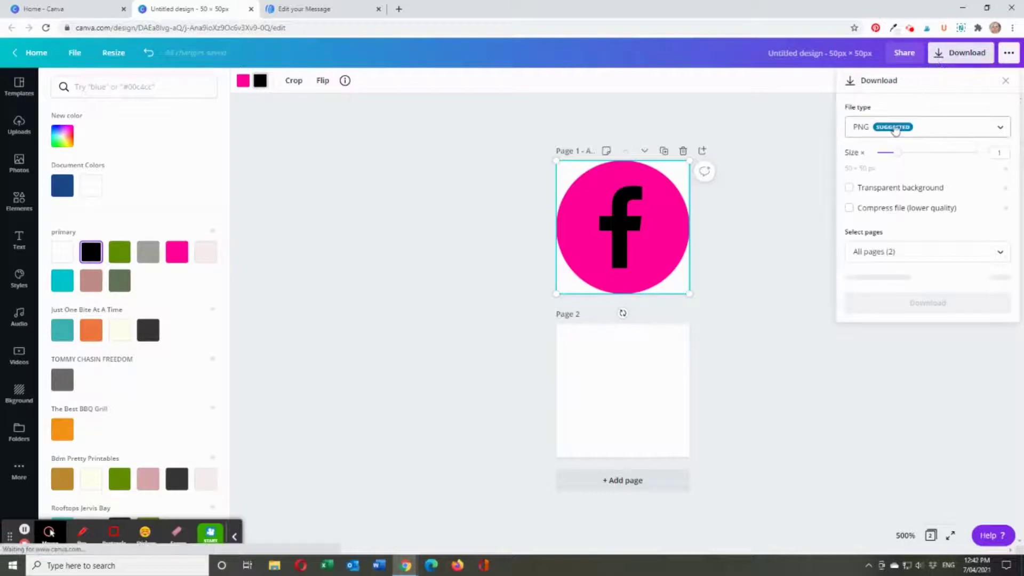
pyautogui.click(848, 189)
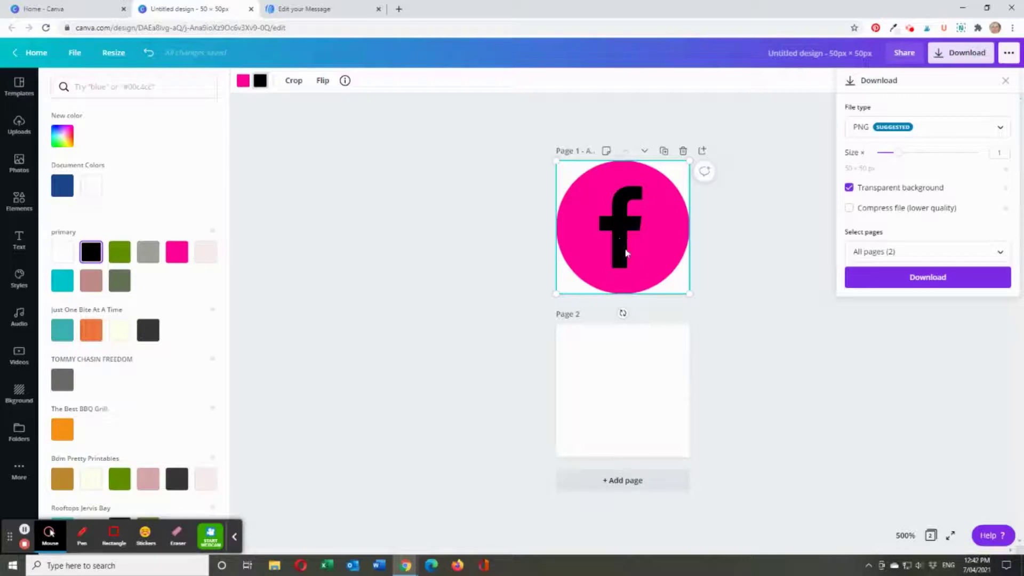
pyautogui.click(1000, 252)
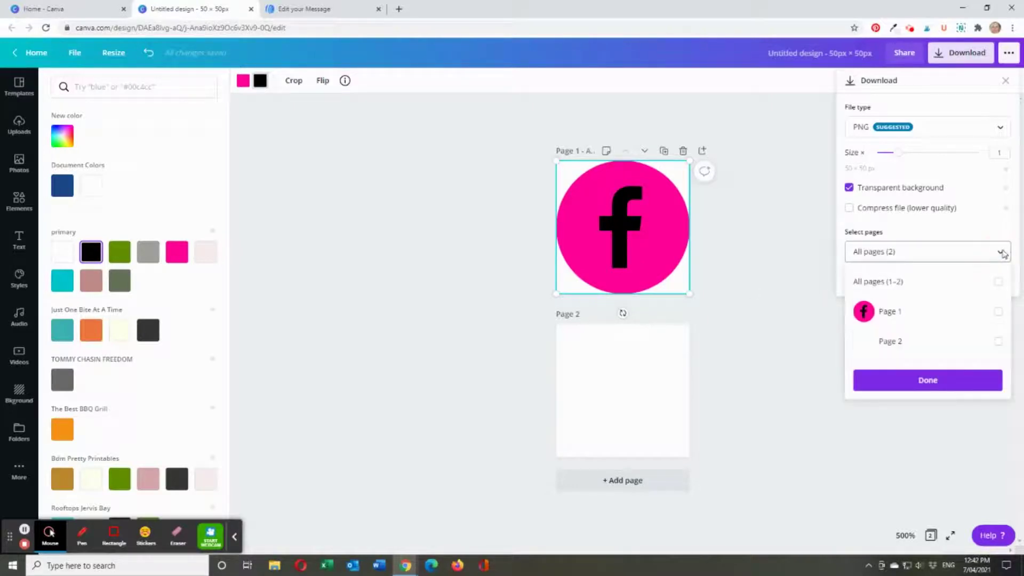
pyautogui.click(998, 314)
pyautogui.click(983, 382)
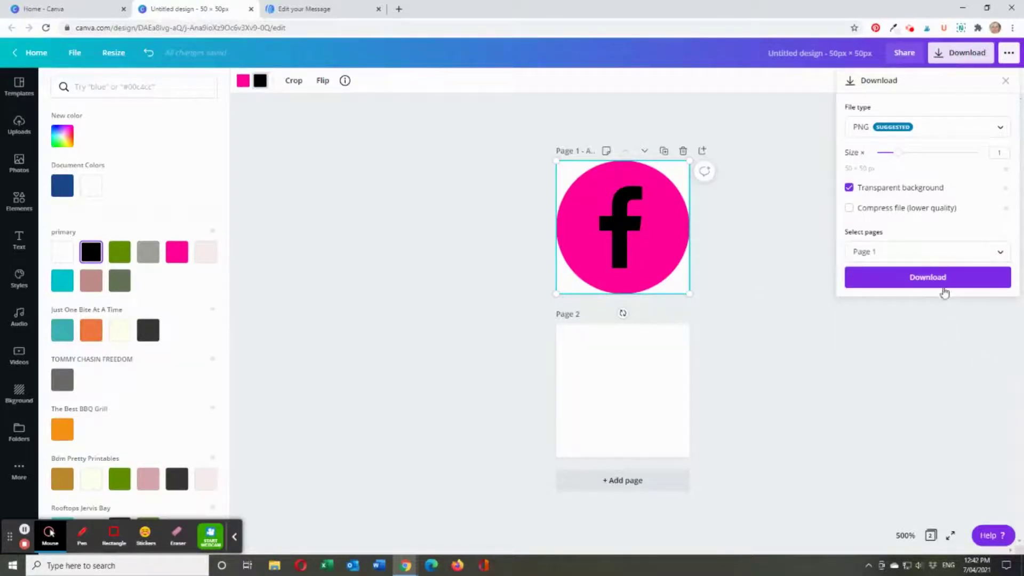
pyautogui.click(943, 283)
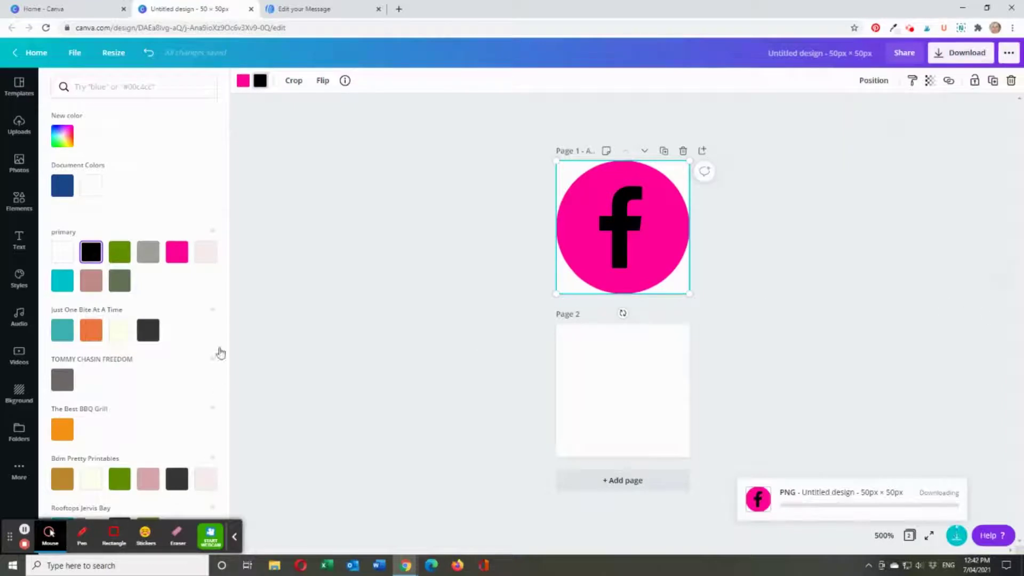
# Step: Add the downloaded PNG icon to the design's uploaded images
pyautogui.click(19, 200)
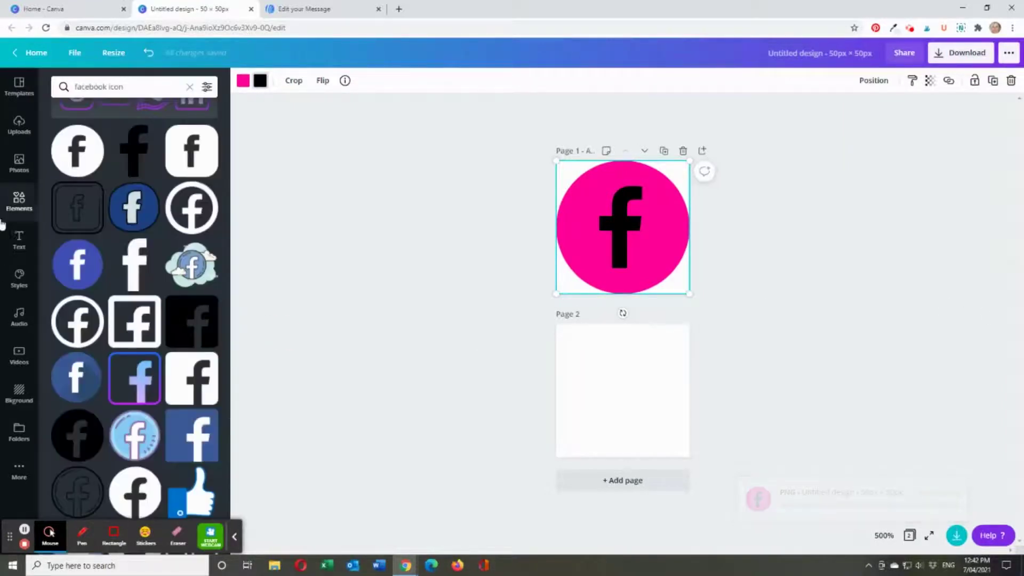
pyautogui.click(19, 126)
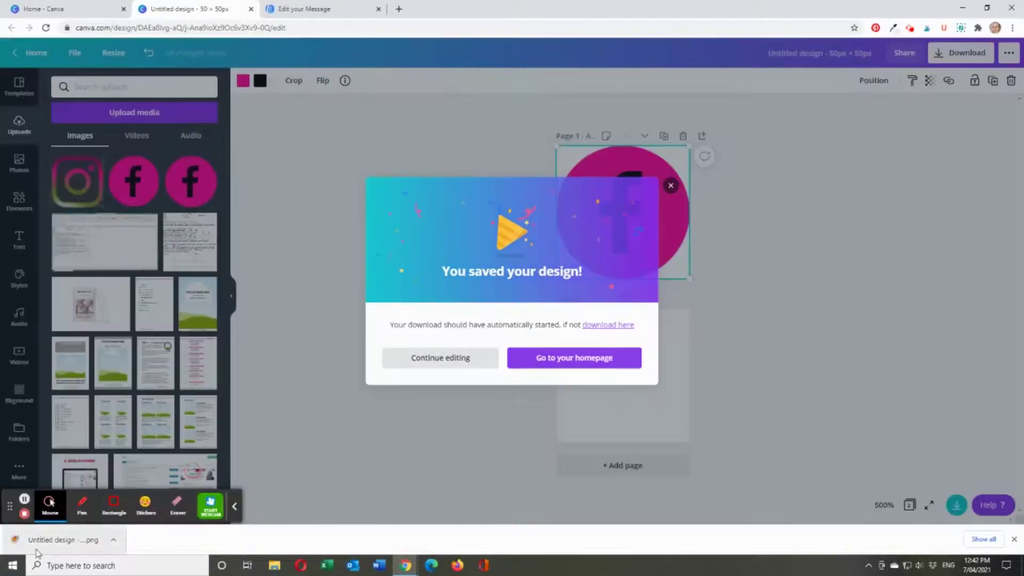
pyautogui.press('Escape')
pyautogui.moveTo(50, 546); pyautogui.dragTo(248, 238)
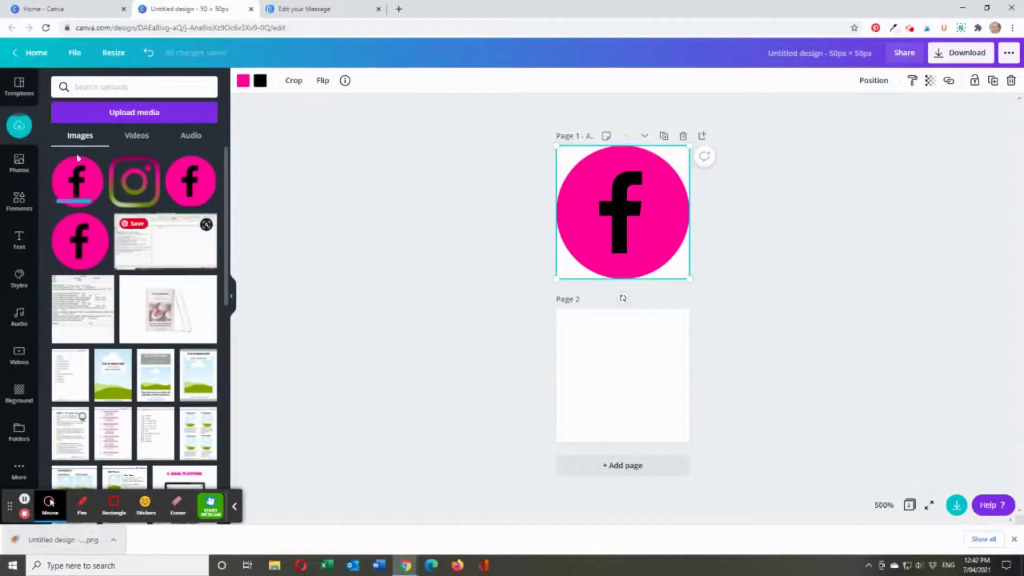
# Step: Place the uploaded PNG icon on page 2 and resize it to nearly fill the page
pyautogui.moveTo(73, 189); pyautogui.dragTo(549, 313)
pyautogui.click(661, 426)
pyautogui.moveTo(697, 436); pyautogui.dragTo(699, 436)
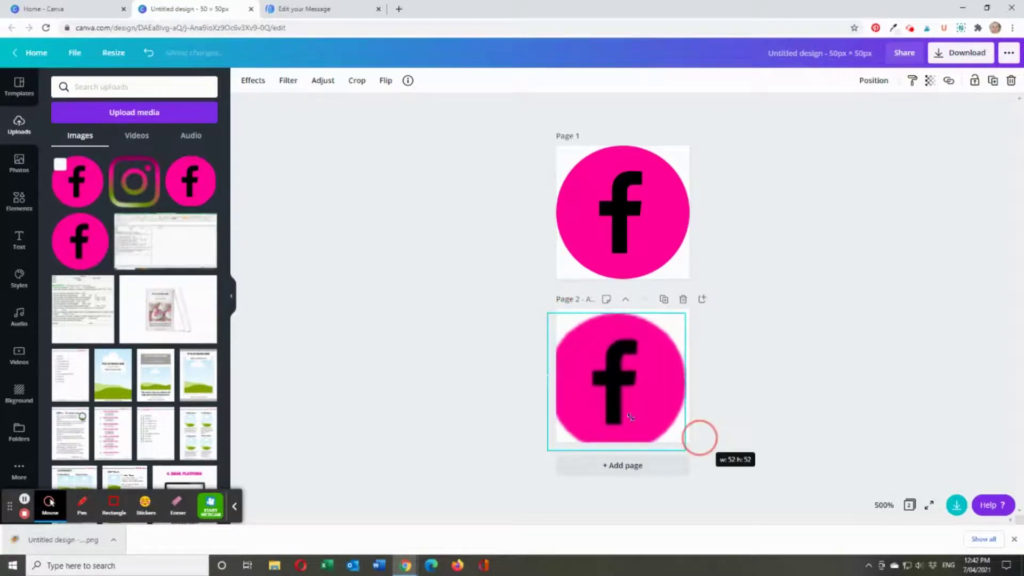
pyautogui.moveTo(633, 411); pyautogui.dragTo(636, 403)
pyautogui.moveTo(559, 441); pyautogui.dragTo(602, 409)
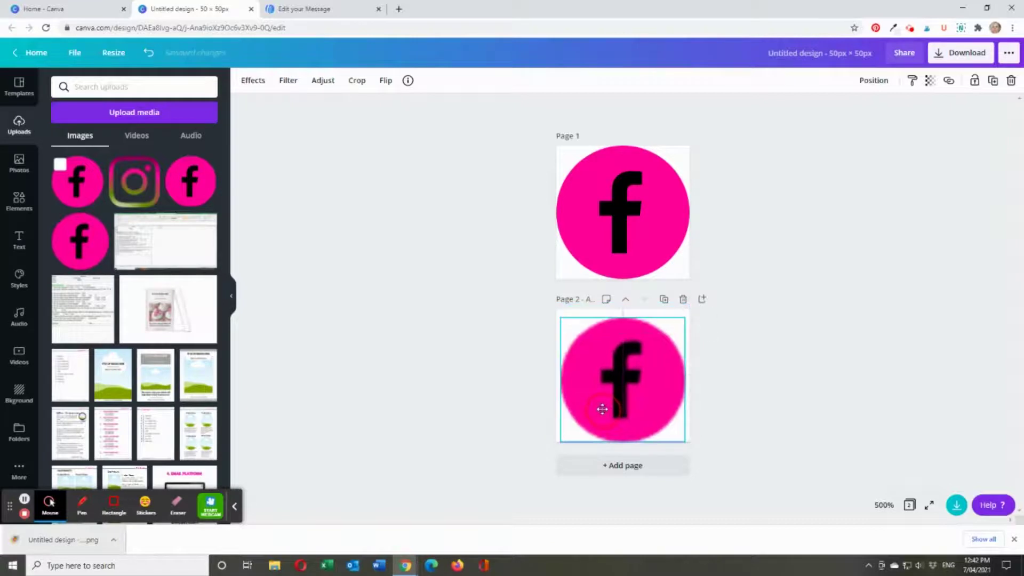
pyautogui.click(800, 373)
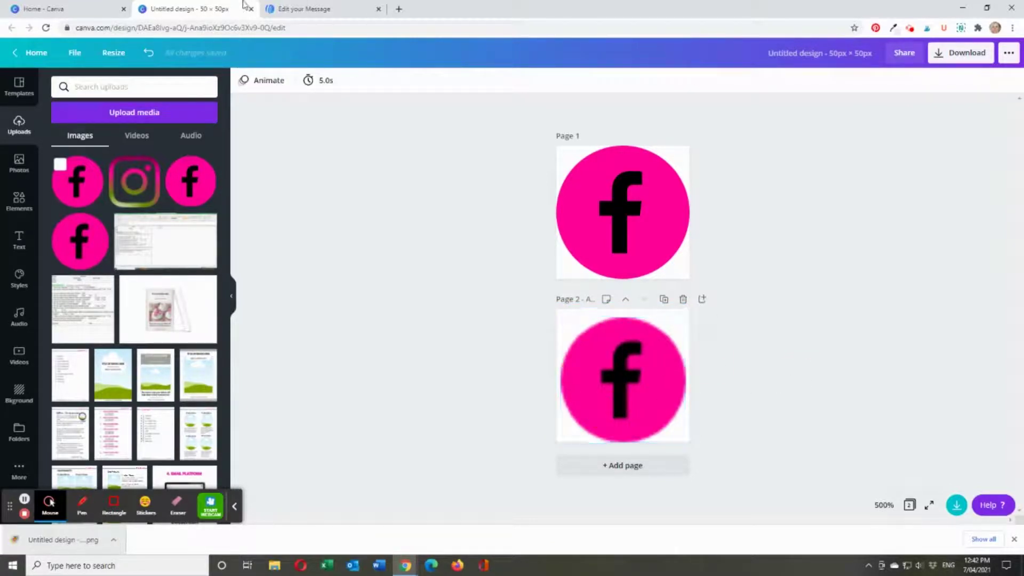
# Step: Look at the social icons in the AWeber email message, return to the Canva design, and delete the PNG icon from page 2
pyautogui.click(323, 9)
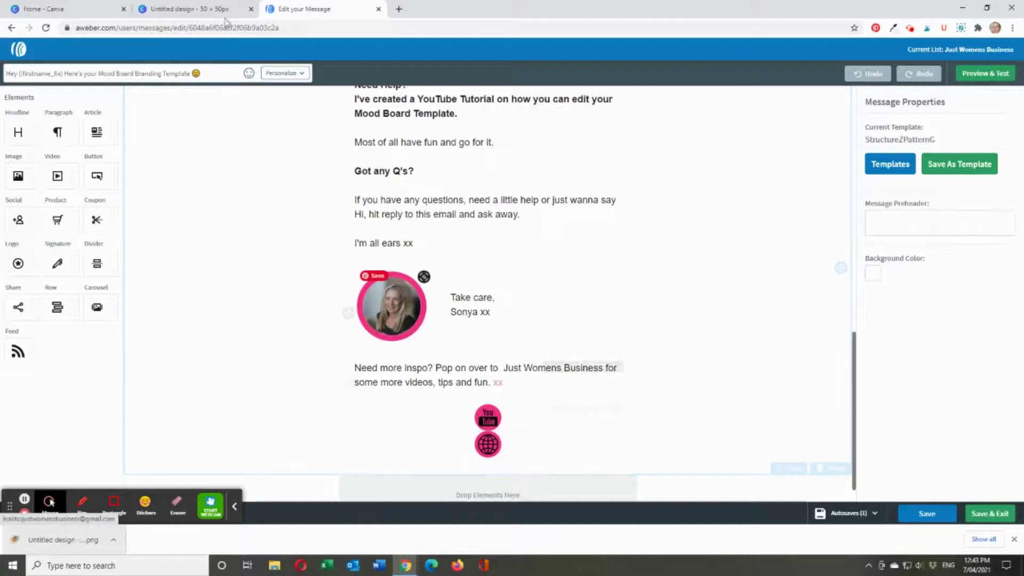
pyautogui.click(184, 9)
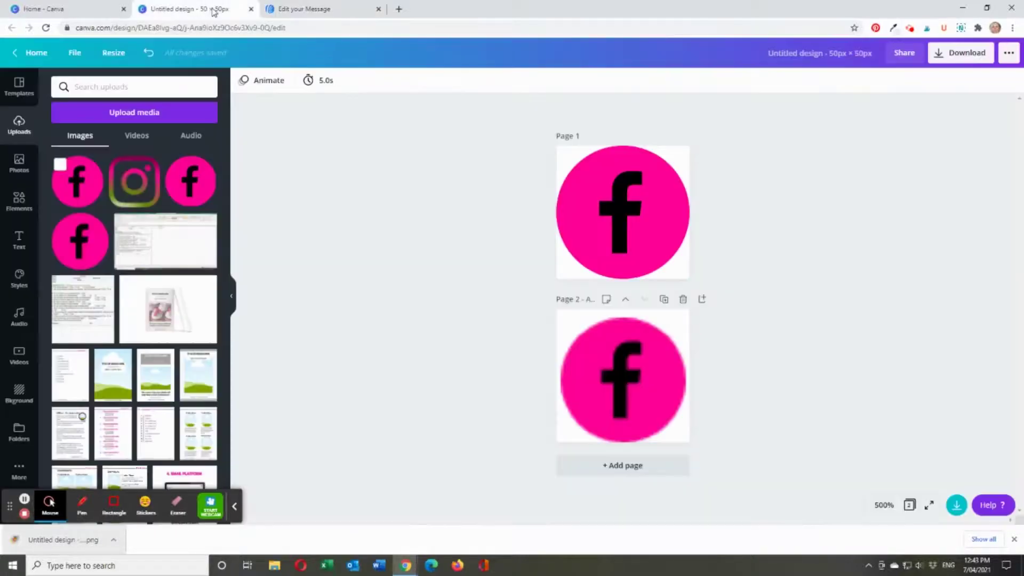
pyautogui.click(663, 395)
pyautogui.press('Delete')
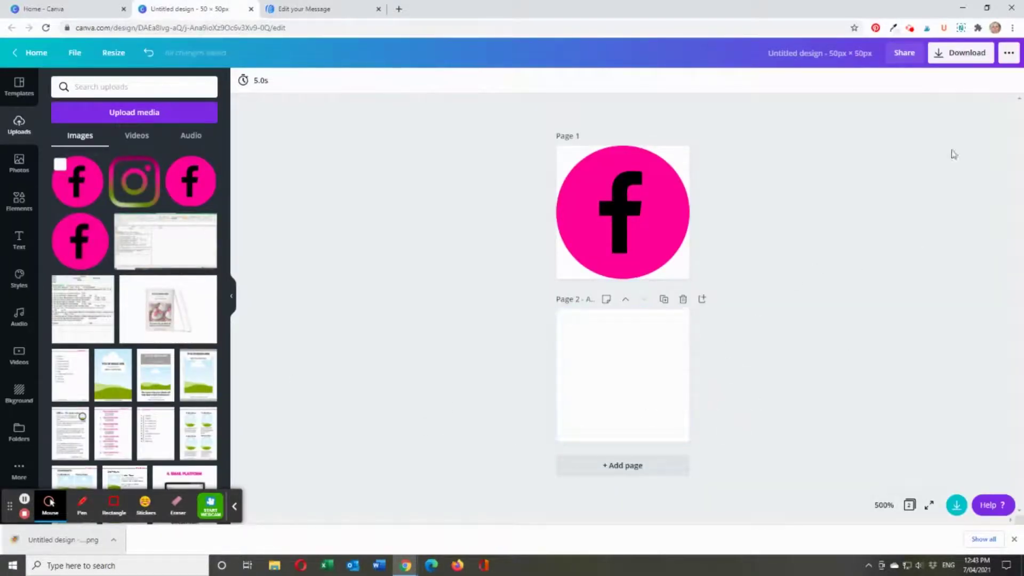
# Step: Download only page 1 as an SVG with a transparent background and continue editing the design
pyautogui.click(617, 213)
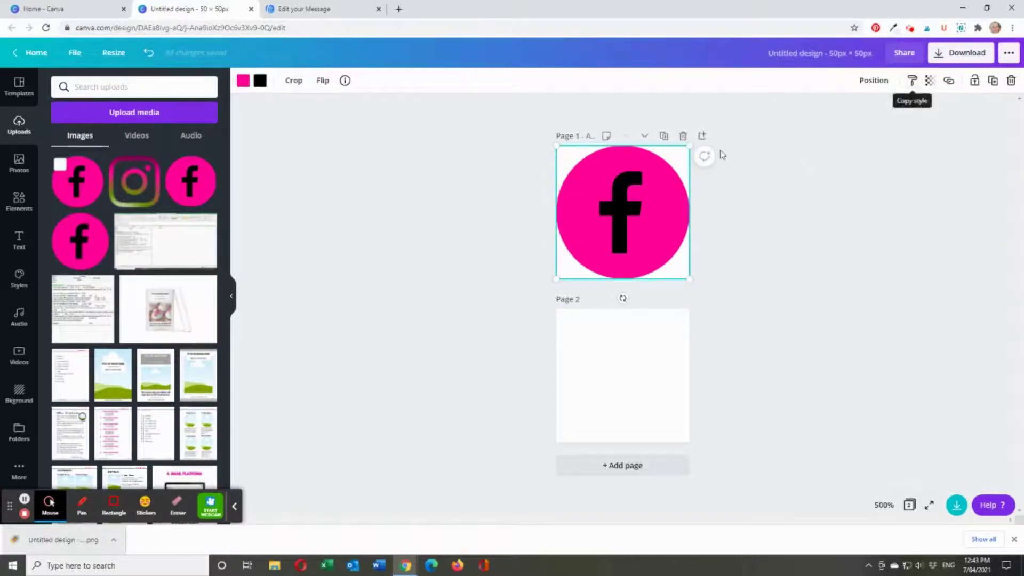
pyautogui.click(937, 52)
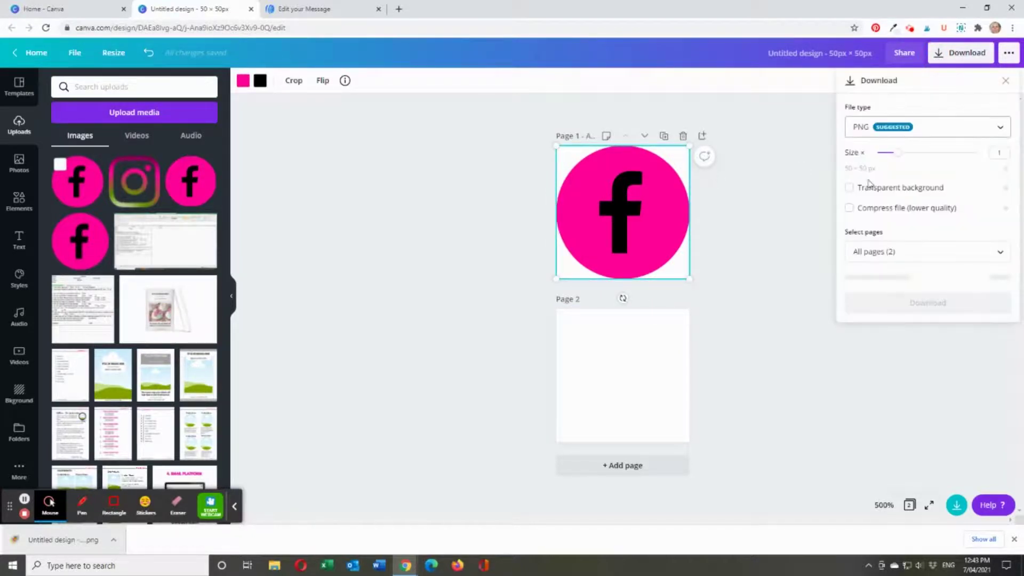
pyautogui.click(998, 132)
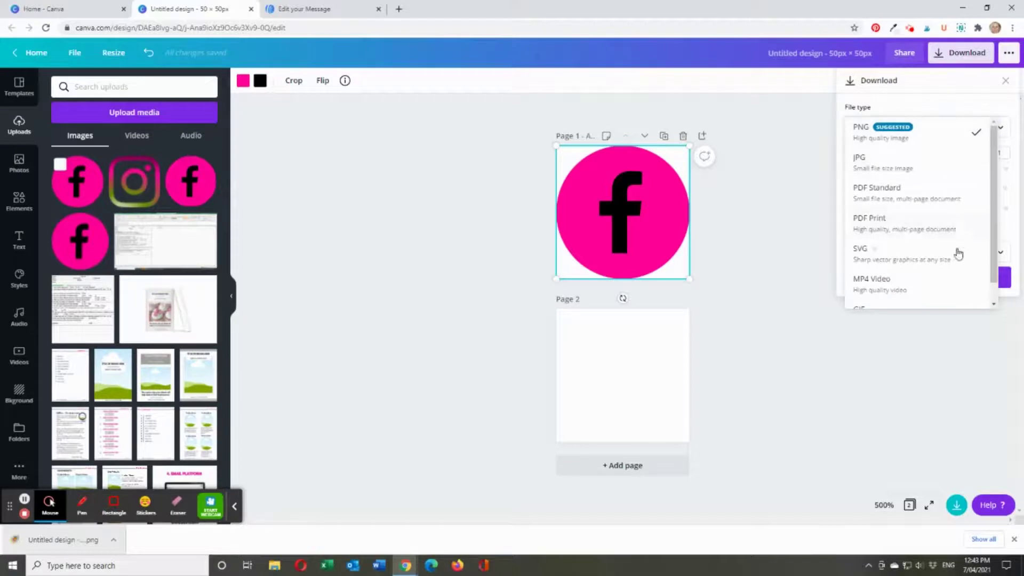
pyautogui.click(908, 262)
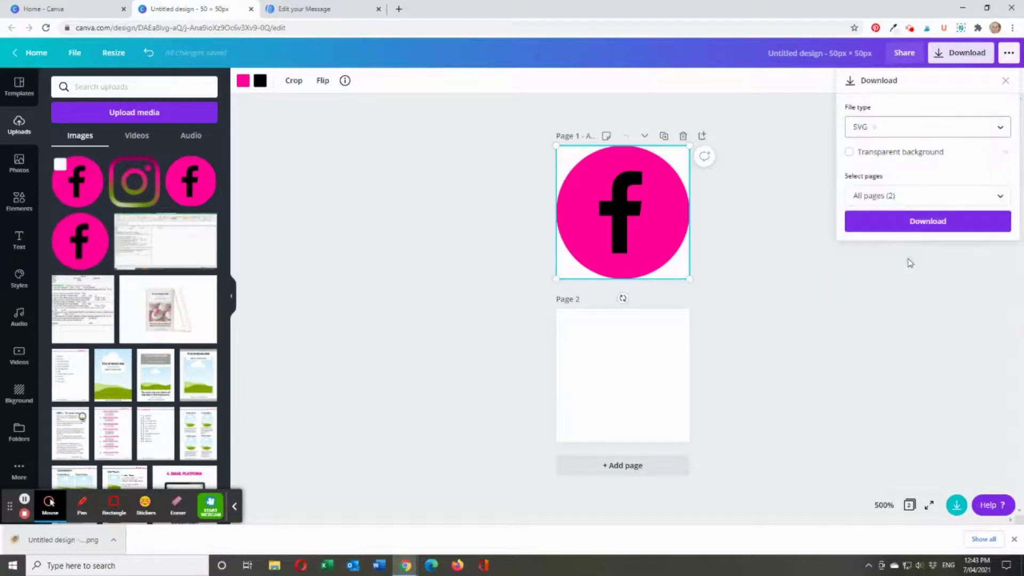
pyautogui.click(851, 153)
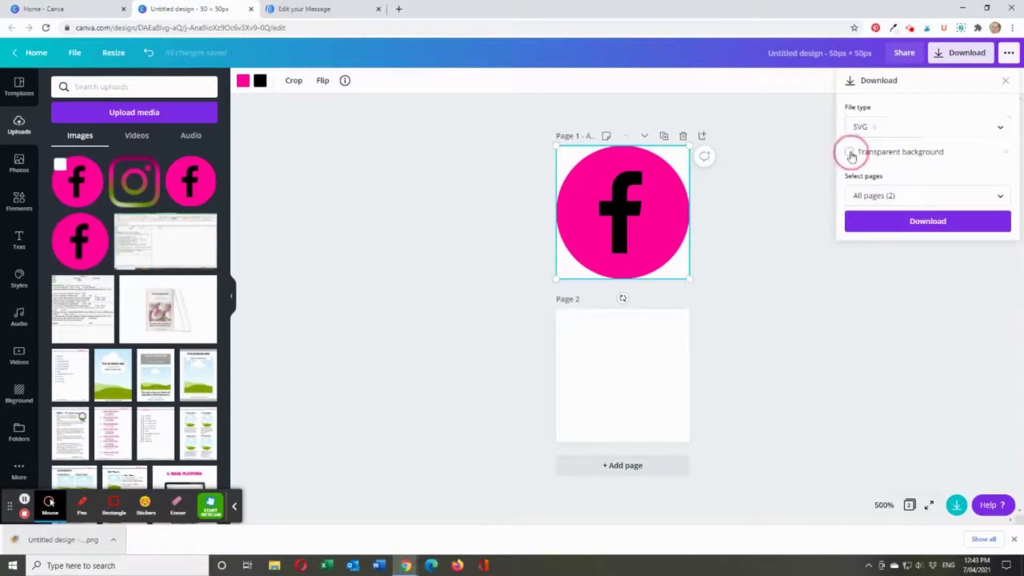
pyautogui.click(1001, 195)
pyautogui.click(998, 256)
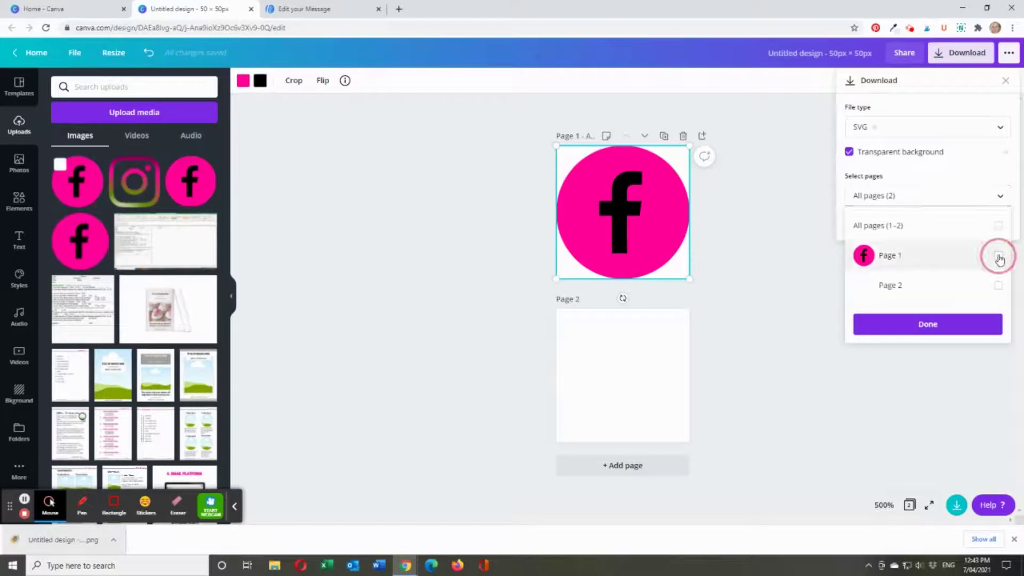
pyautogui.click(981, 329)
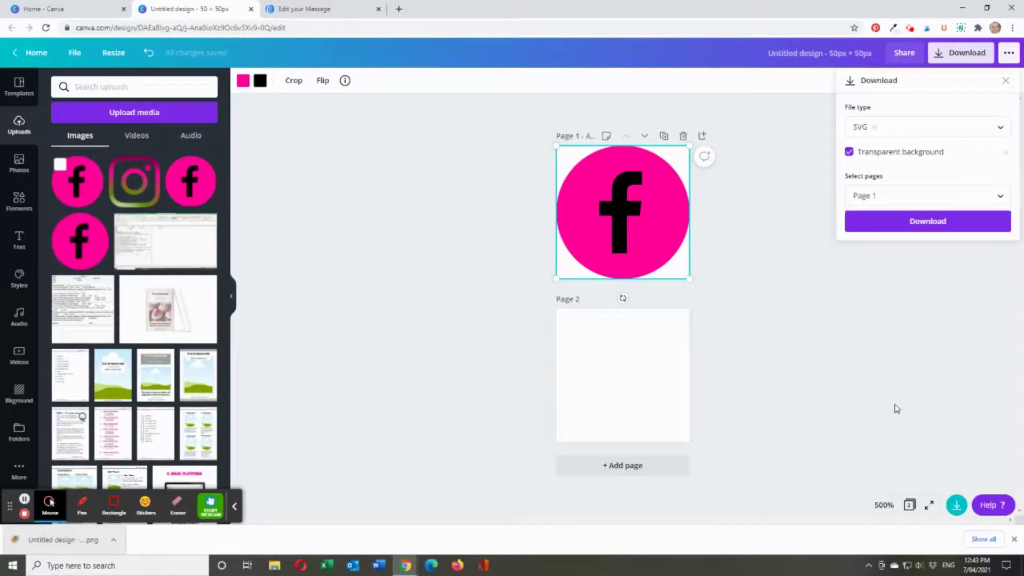
pyautogui.click(922, 221)
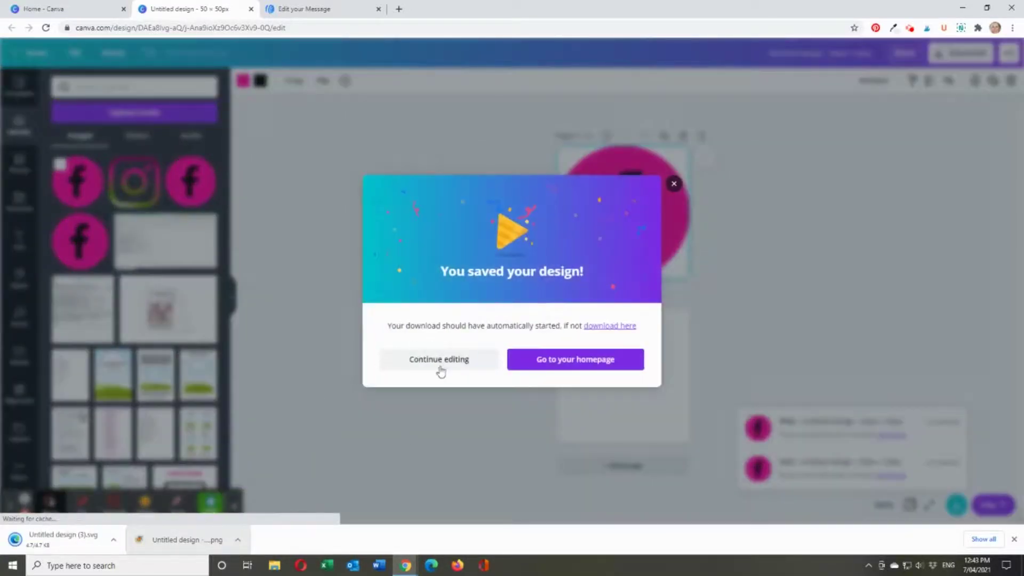
pyautogui.click(440, 370)
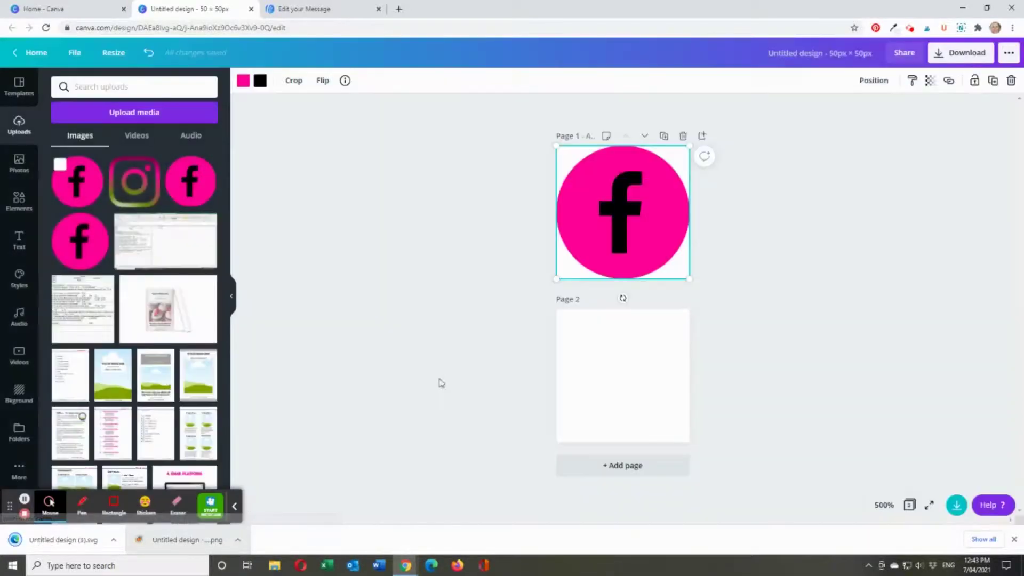
# Step: Add the downloaded SVG file of the icon to the design's uploaded images
pyautogui.moveTo(80, 542); pyautogui.dragTo(340, 292)
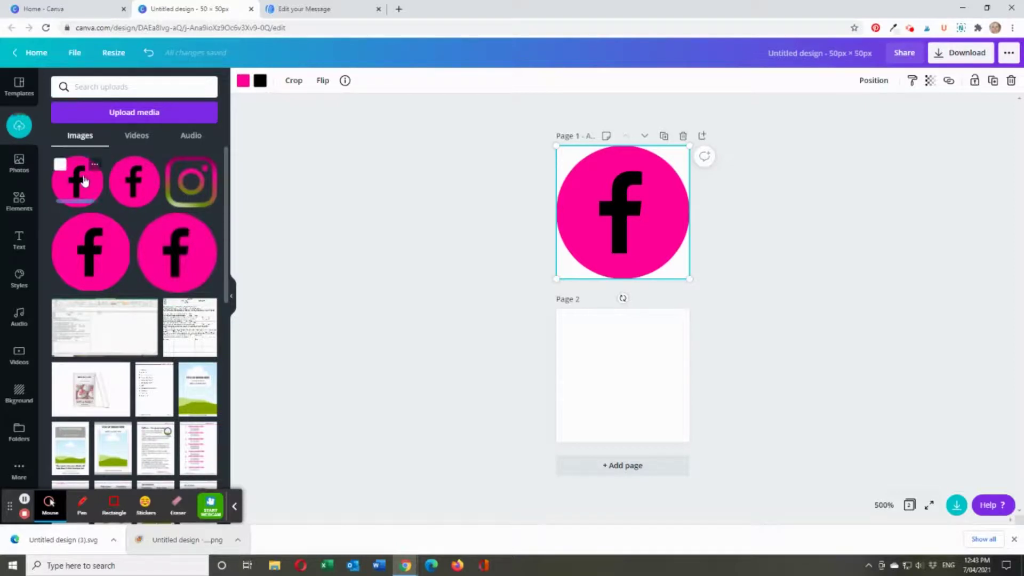
# Step: Place the uploaded SVG icon on page 2, enlarge it to nearly fill the page and centre it horizontally
pyautogui.click(79, 193)
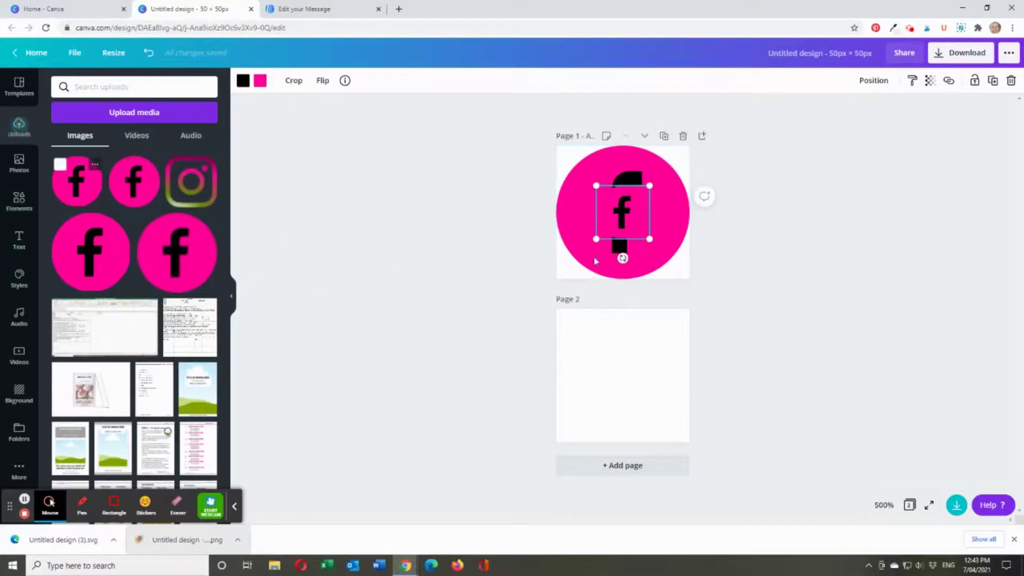
pyautogui.moveTo(622, 210); pyautogui.dragTo(564, 328)
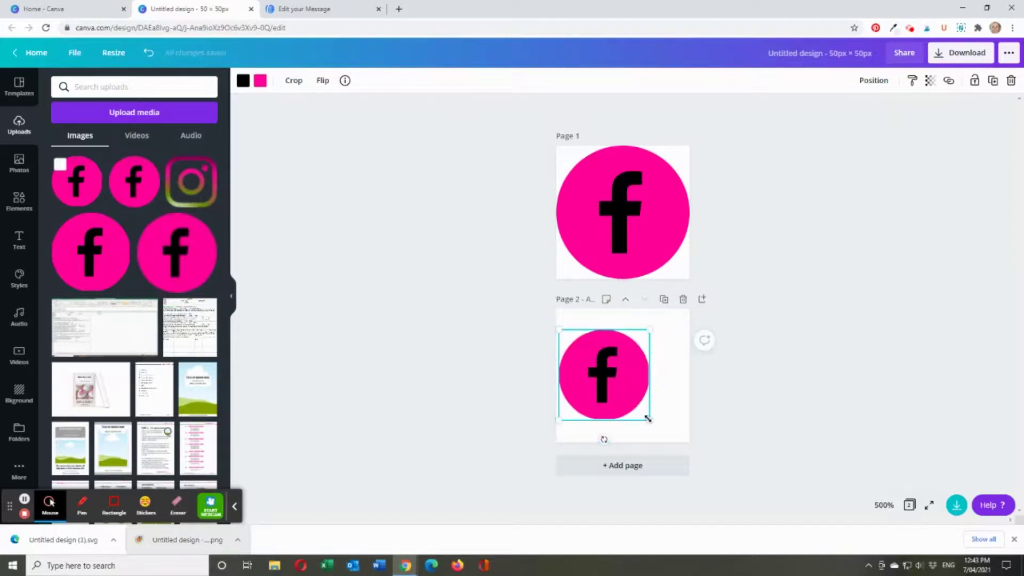
pyautogui.moveTo(649, 420); pyautogui.dragTo(686, 437)
pyautogui.moveTo(642, 382); pyautogui.dragTo(649, 383)
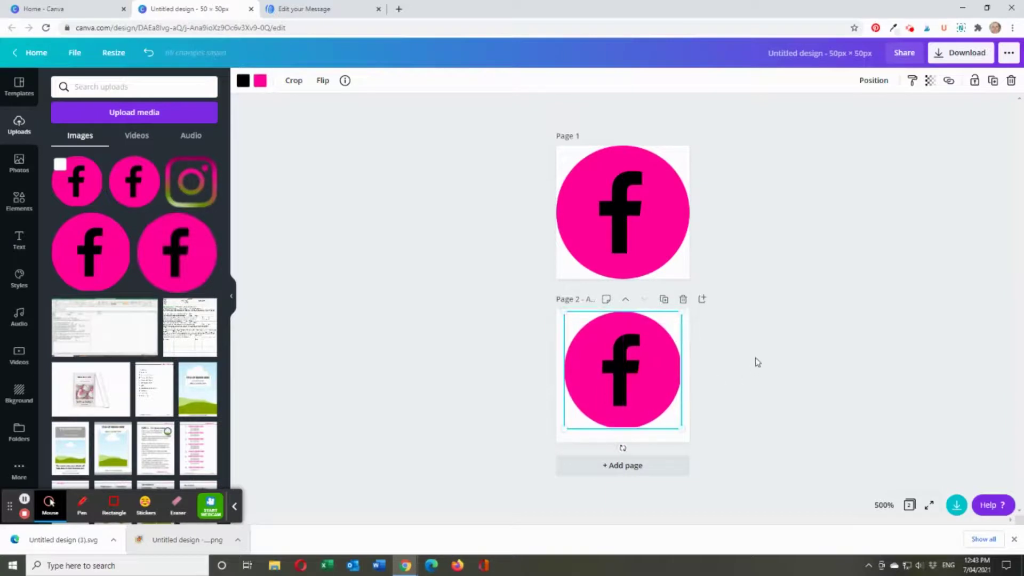
# Step: Check the globe icon's image settings in the AWeber email message and return to the Canva design
pyautogui.click(315, 8)
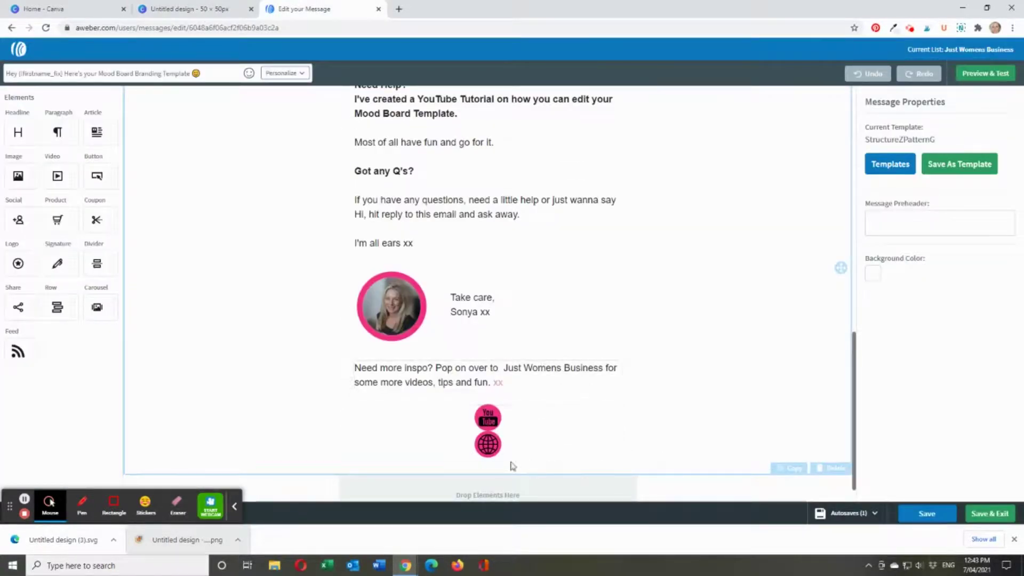
pyautogui.click(487, 447)
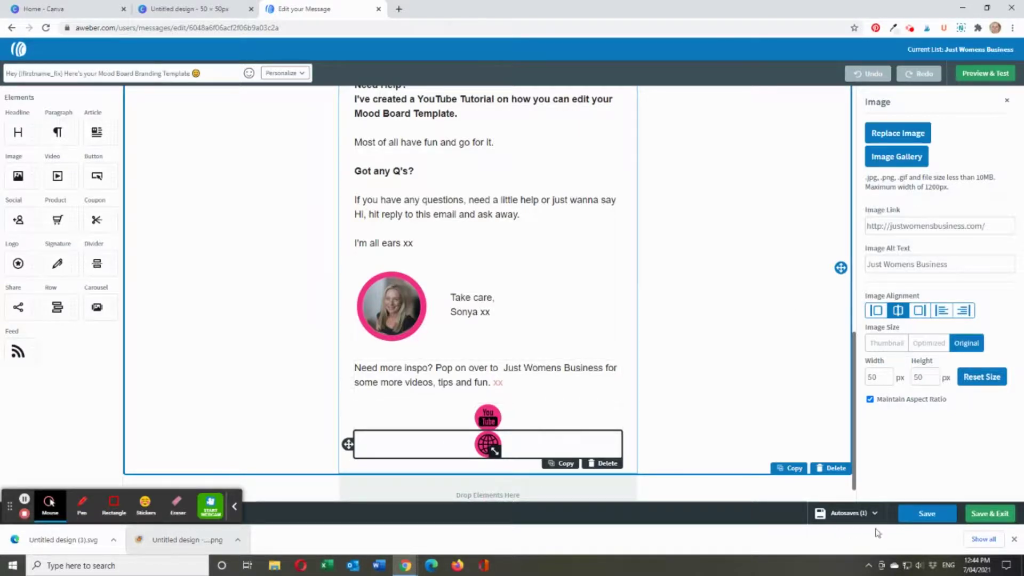
pyautogui.click(189, 9)
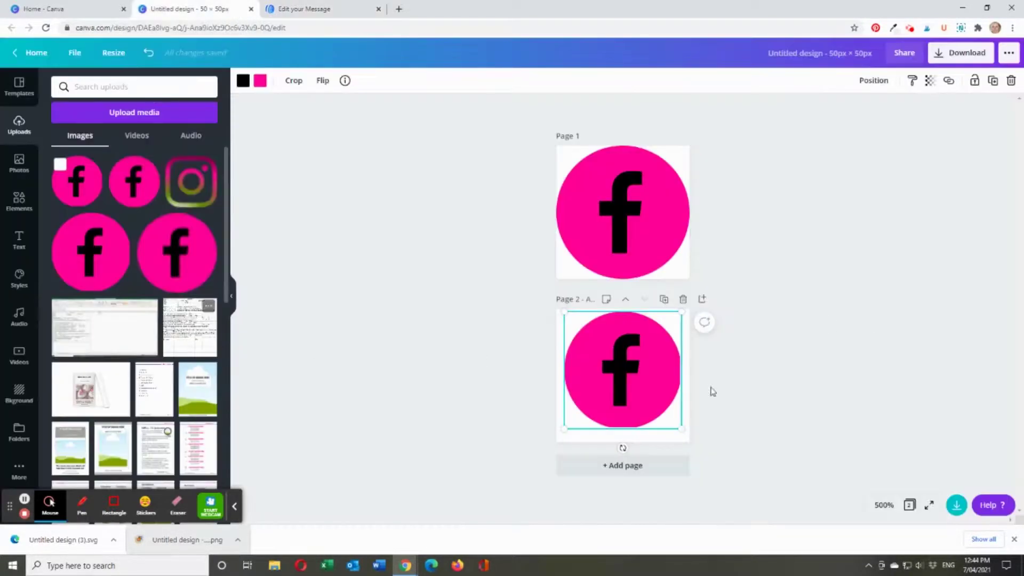
# Step: Enlarge the Facebook icon on page 2 slightly and add a blank third page
pyautogui.moveTo(682, 428); pyautogui.dragTo(690, 438)
pyautogui.click(656, 474)
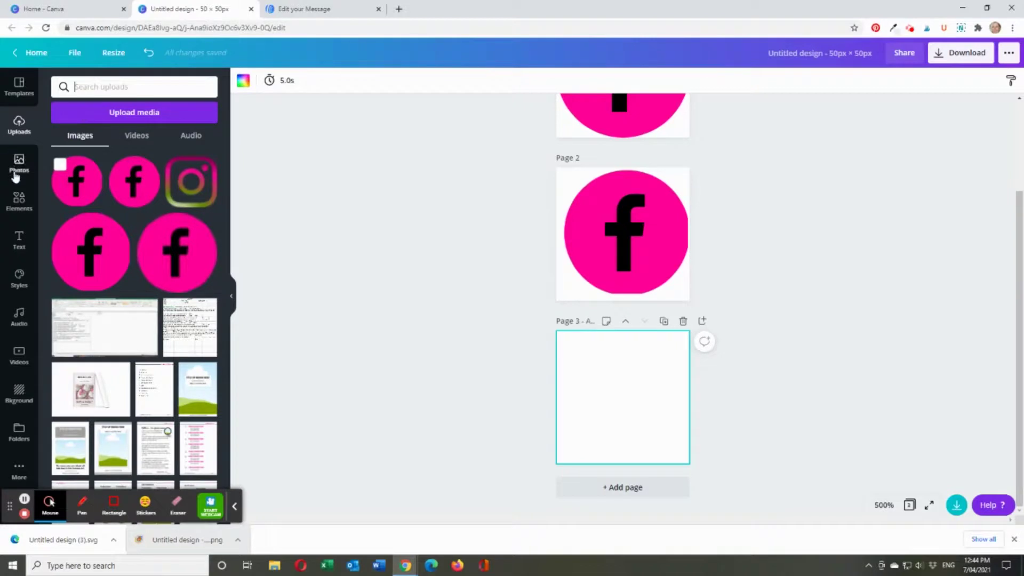
# Step: Search the design elements for "instagram icon"
pyautogui.click(19, 200)
pyautogui.click(132, 87)
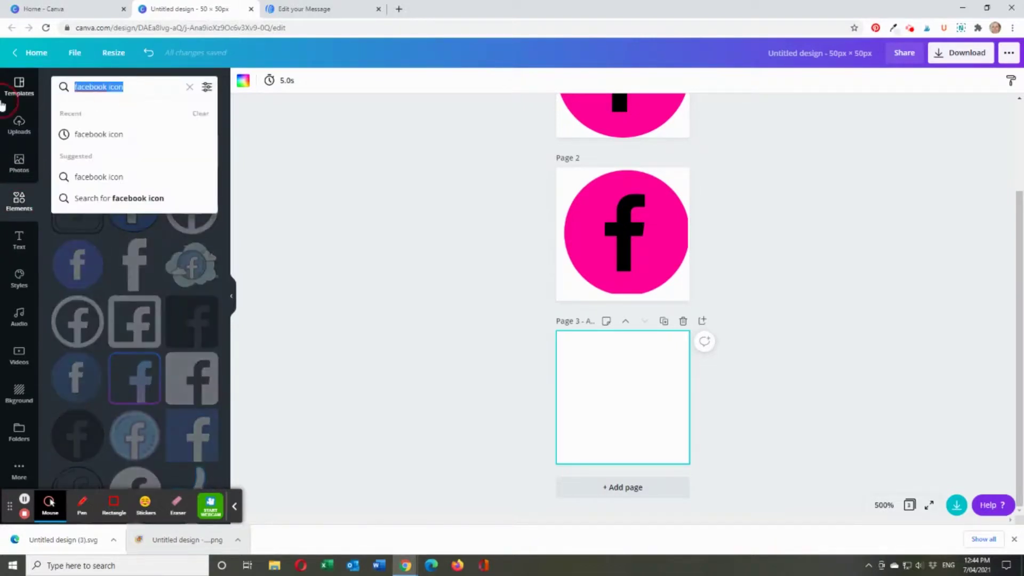
pyautogui.write('instag')
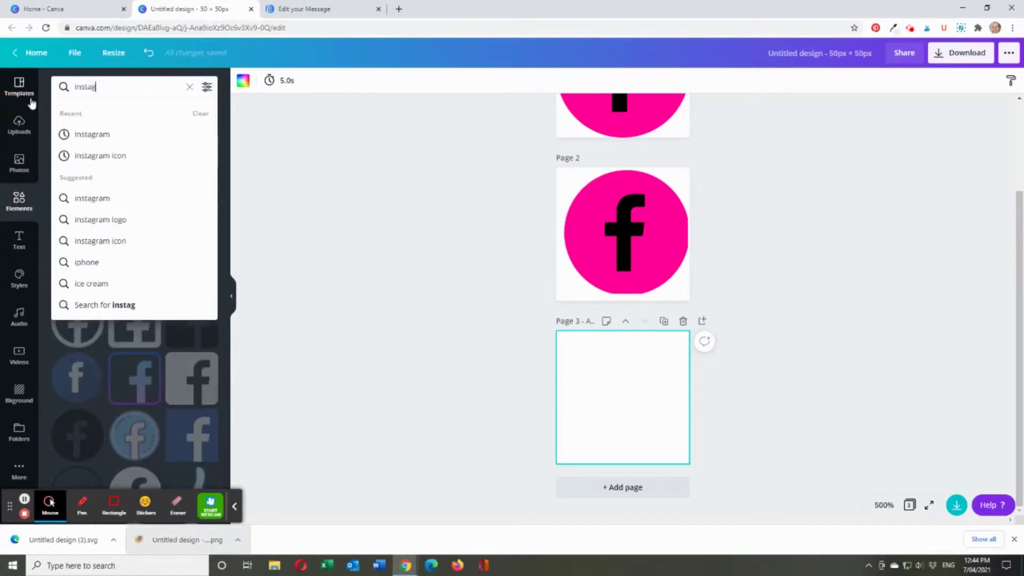
pyautogui.write('ram')
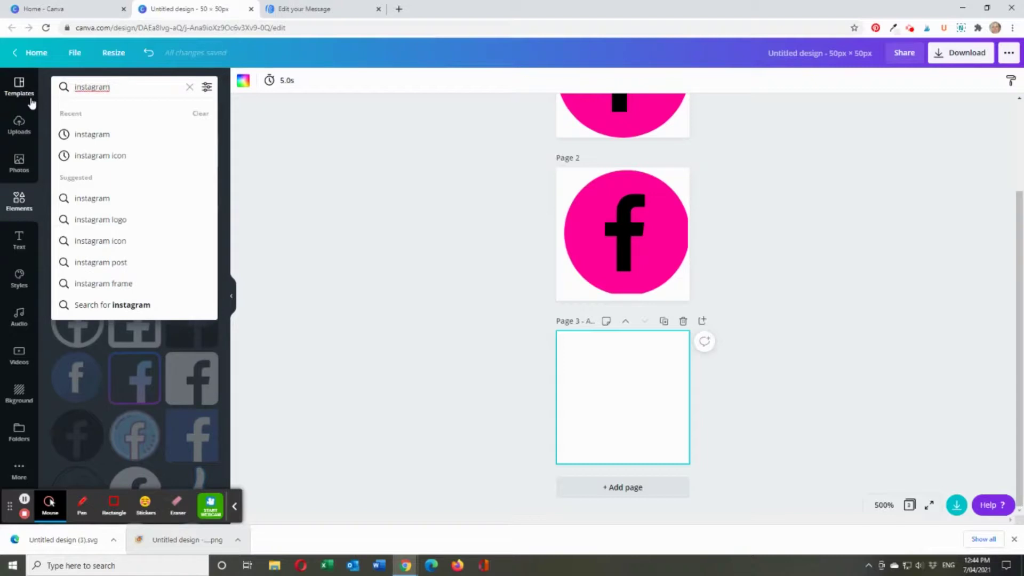
pyautogui.press('Down')
pyautogui.press('Down')
pyautogui.press('Return')
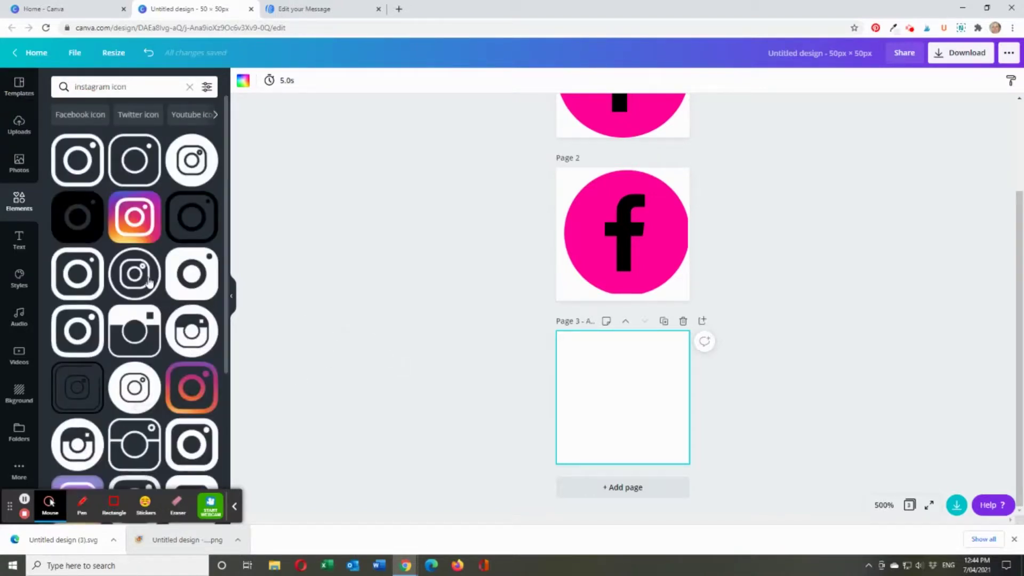
# Step: Add the free purple-to-orange gradient Instagram icon to page 3 and enlarge it to nearly fill the page
pyautogui.click(183, 393)
pyautogui.moveTo(596, 367); pyautogui.dragTo(556, 331)
pyautogui.moveTo(669, 436); pyautogui.dragTo(688, 457)
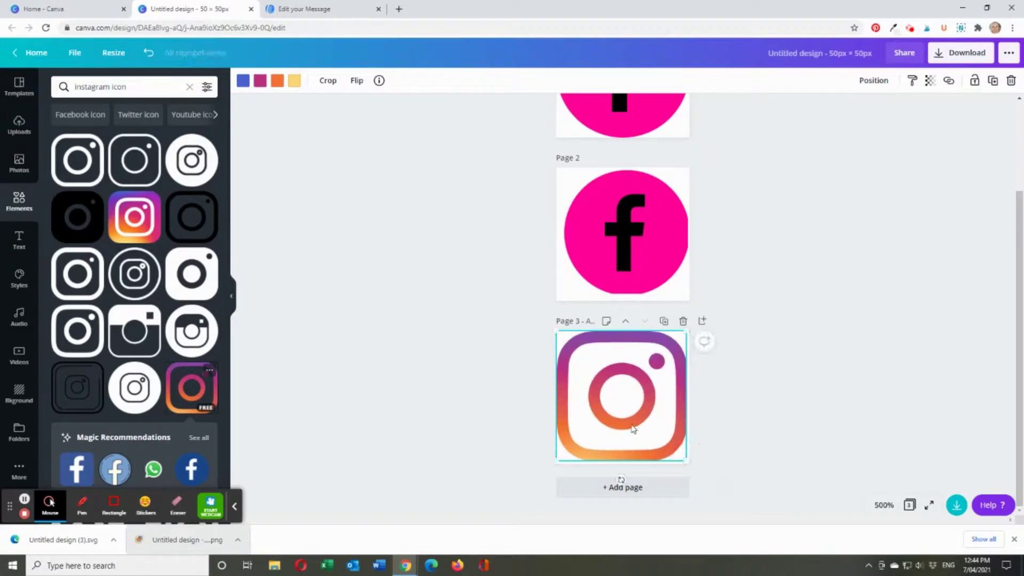
# Step: Recolor the Instagram icon's blue to black, magenta to bright pink, orange to green and yellow to pale pink
pyautogui.click(243, 85)
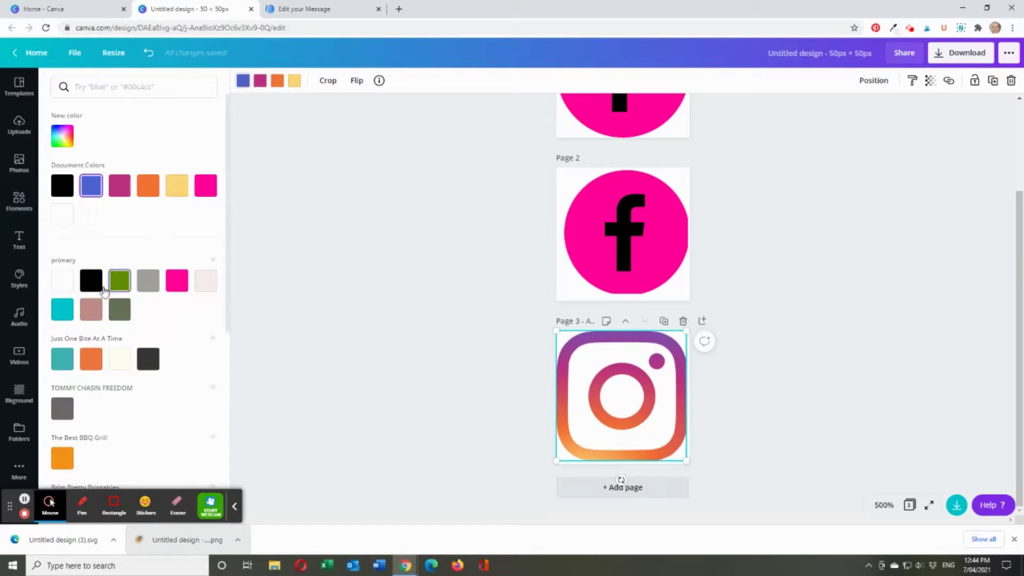
pyautogui.click(92, 284)
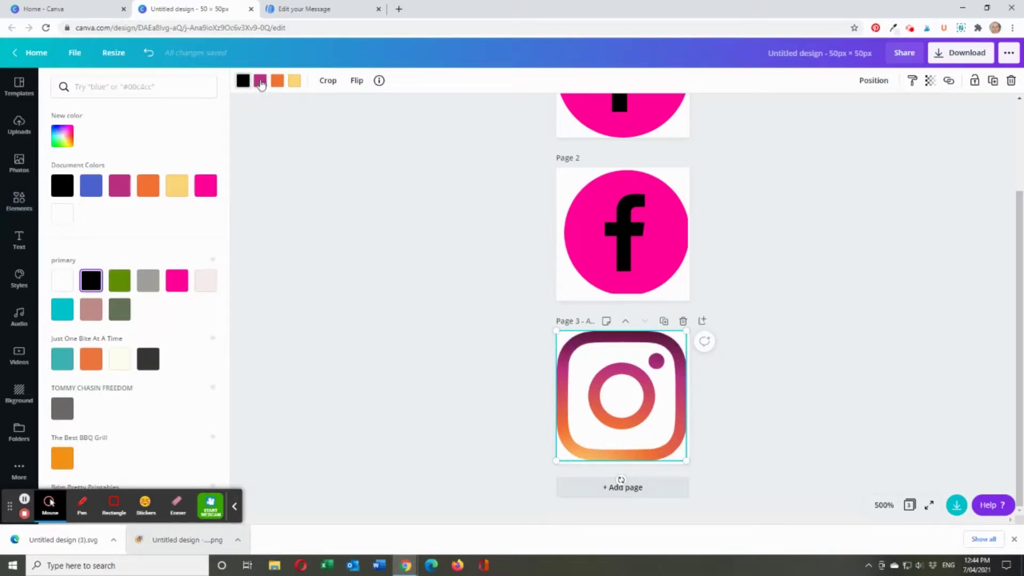
pyautogui.click(176, 280)
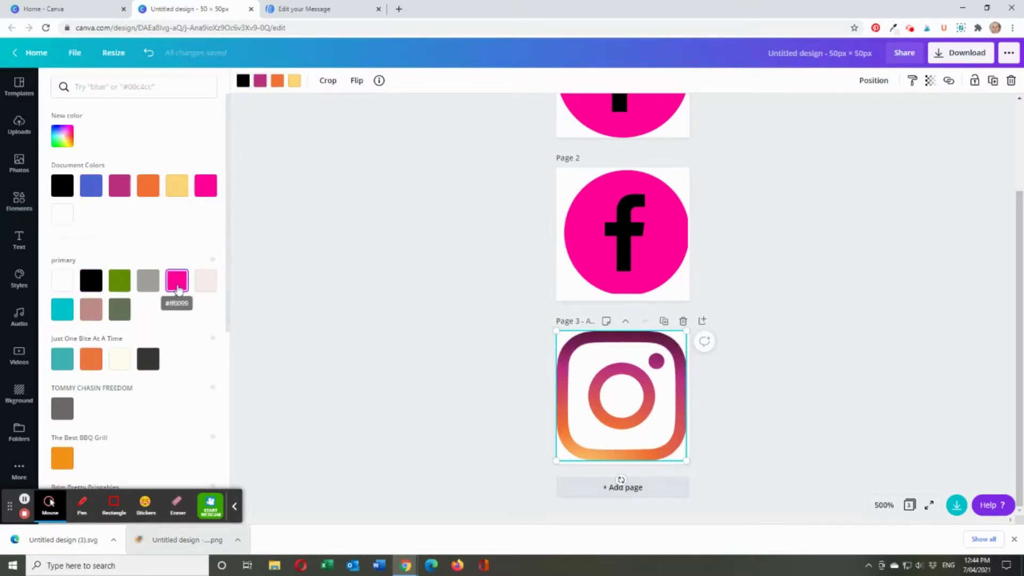
pyautogui.click(276, 83)
pyautogui.click(120, 280)
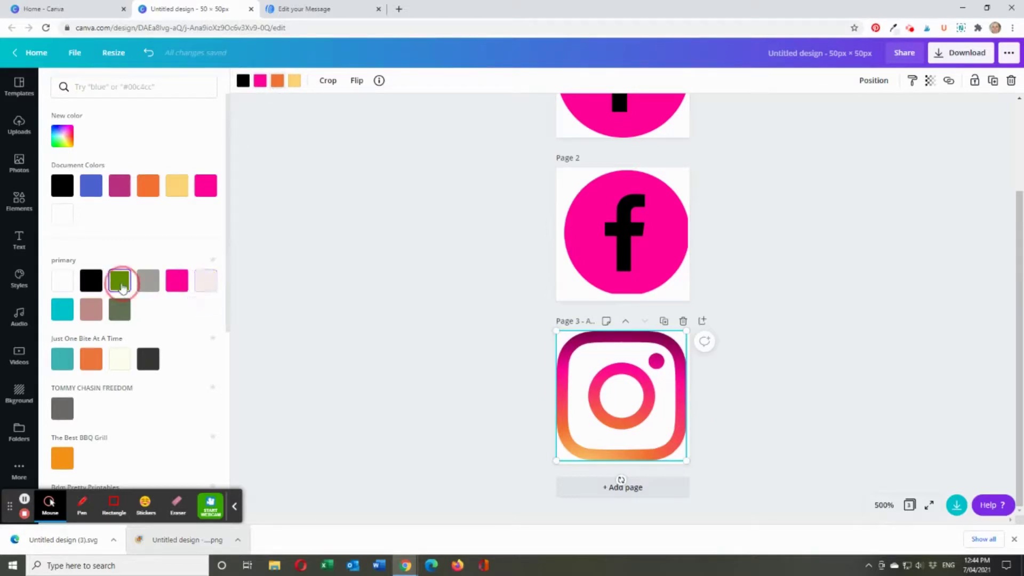
pyautogui.click(294, 81)
pyautogui.click(206, 281)
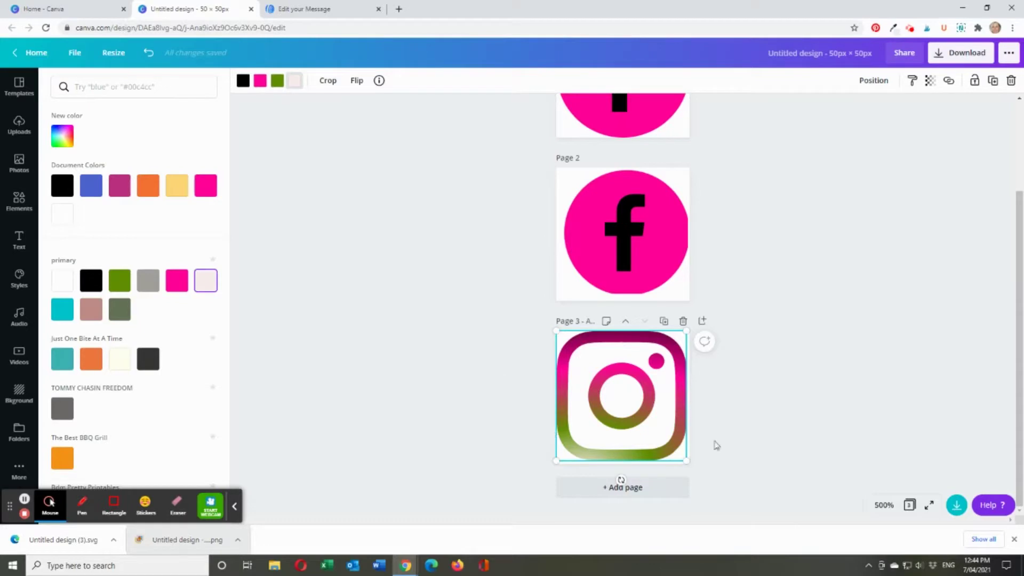
# Step: Close the color choices and nudge the Instagram icon to the horizontal centre of page 3
pyautogui.click(762, 433)
pyautogui.click(777, 425)
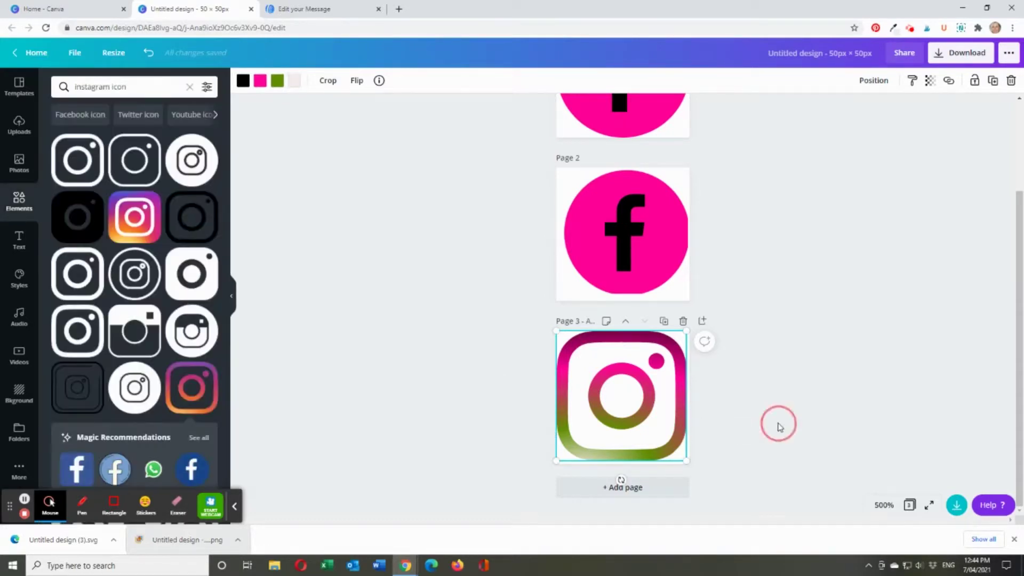
pyautogui.click(660, 412)
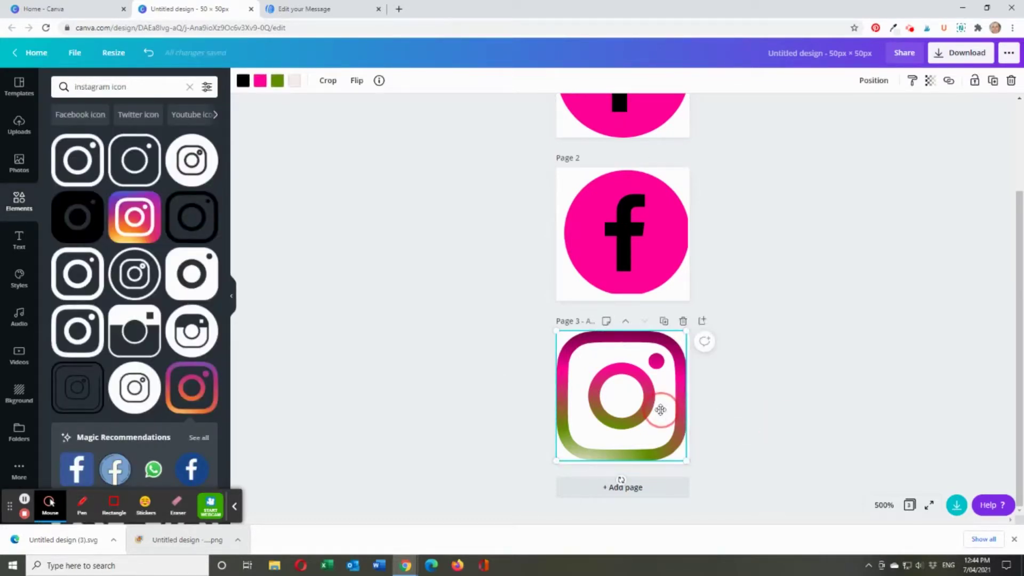
pyautogui.moveTo(661, 411); pyautogui.dragTo(662, 412)
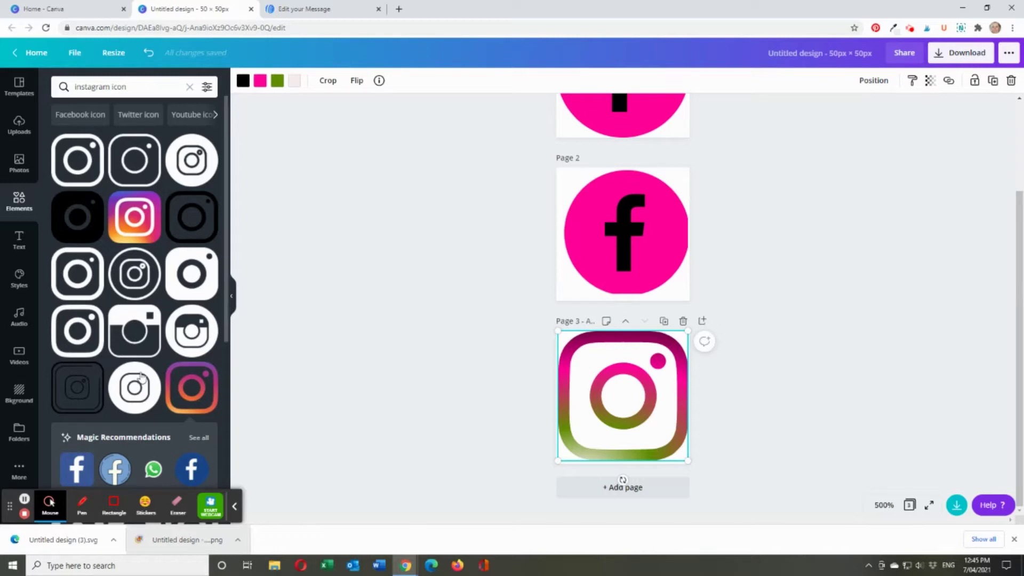
# Step: Search the design elements for "youtube"
pyautogui.click(128, 86)
pyautogui.tripleClick(128, 86)
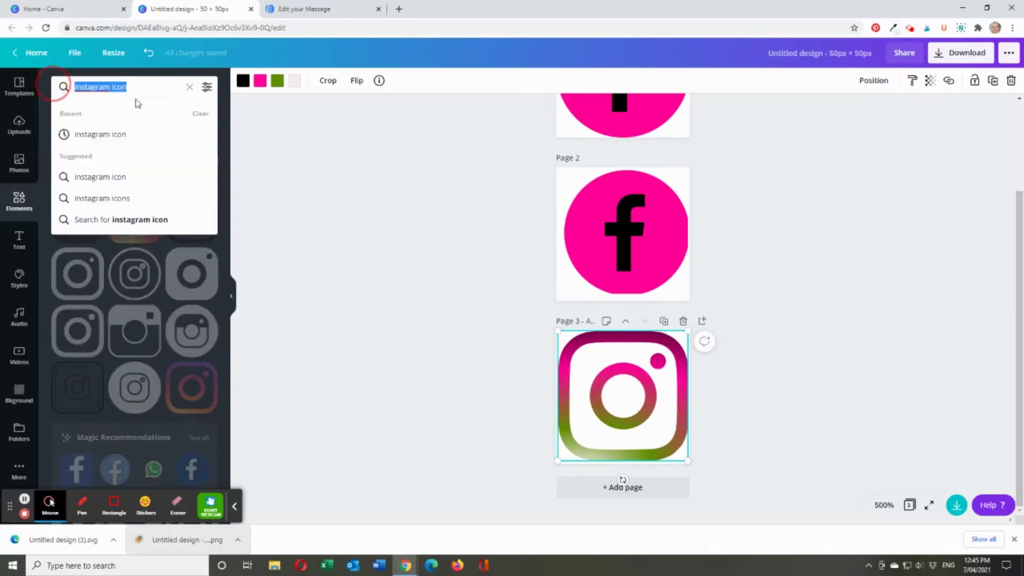
pyautogui.write('youtube')
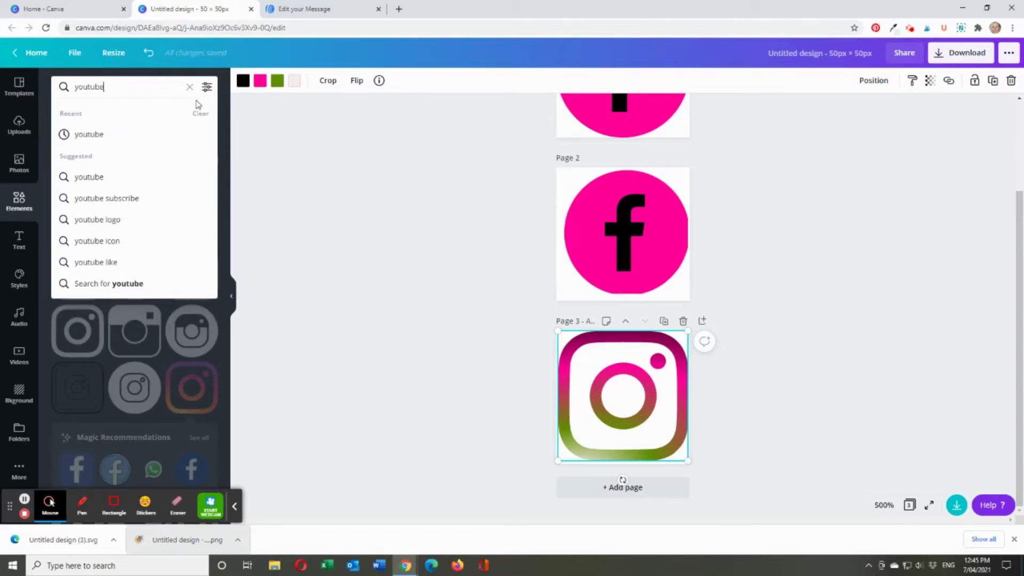
pyautogui.press('Return')
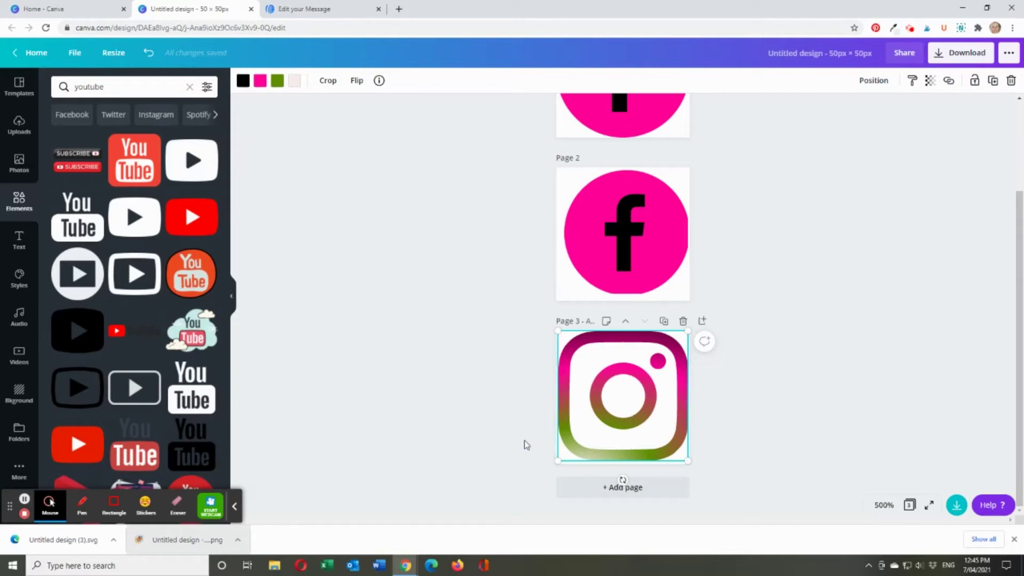
# Step: Shrink the Facebook icon on page 2 toward the page's upper-left corner
pyautogui.moveTo(647, 292); pyautogui.dragTo(667, 277)
pyautogui.click(747, 303)
pyautogui.click(670, 278)
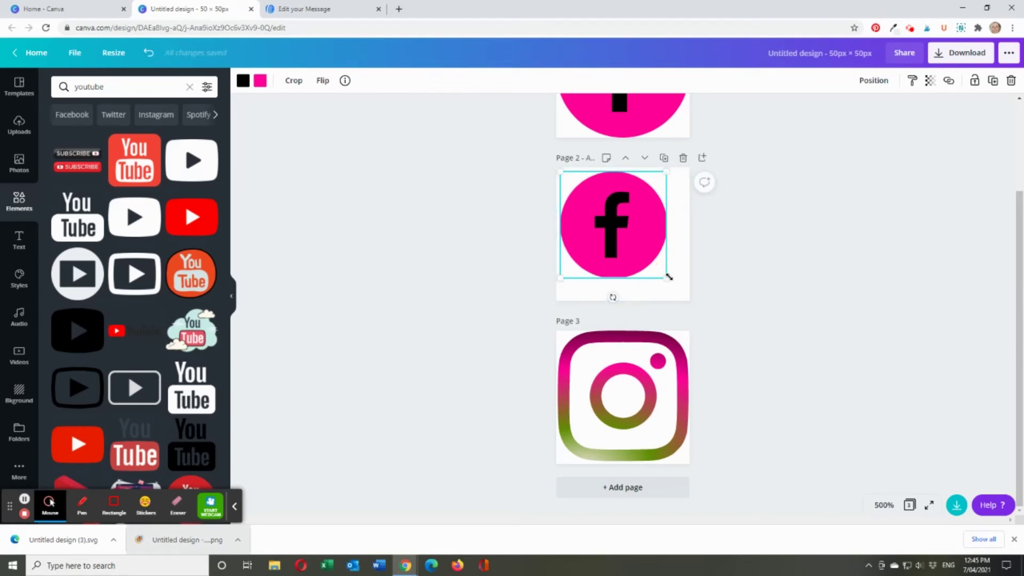